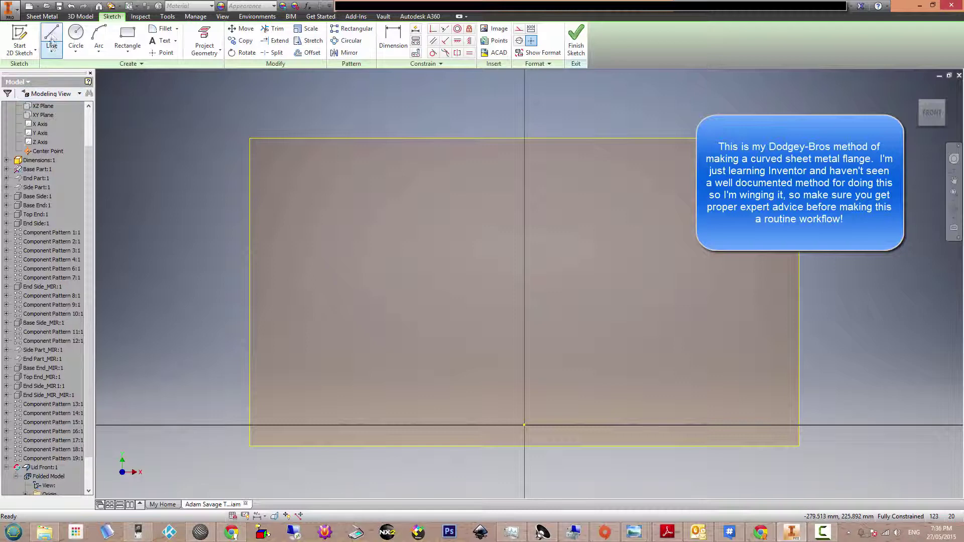
- Draw a vertical line 161 mm long upward from the sketch origin
left_click(52, 39)
left_click(525, 425)
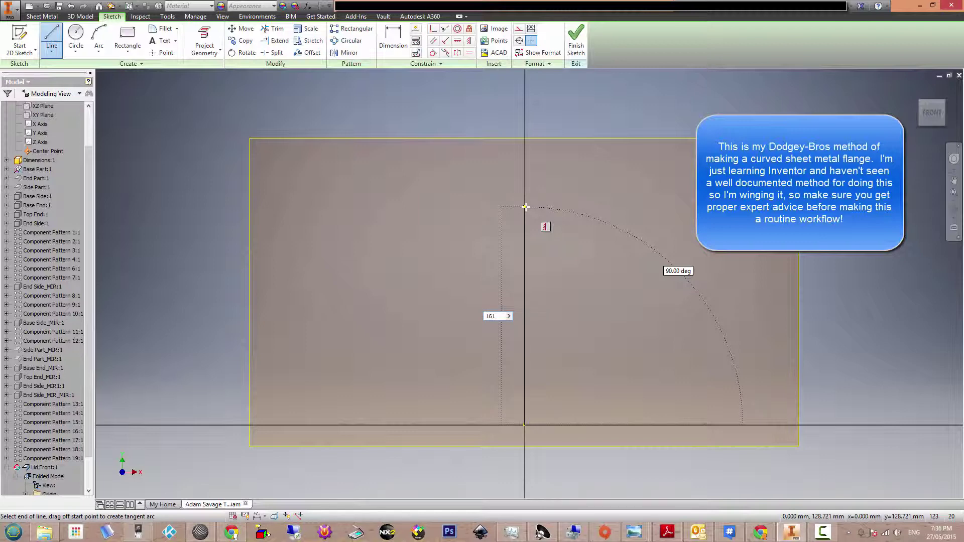
type("161")
key("Return")
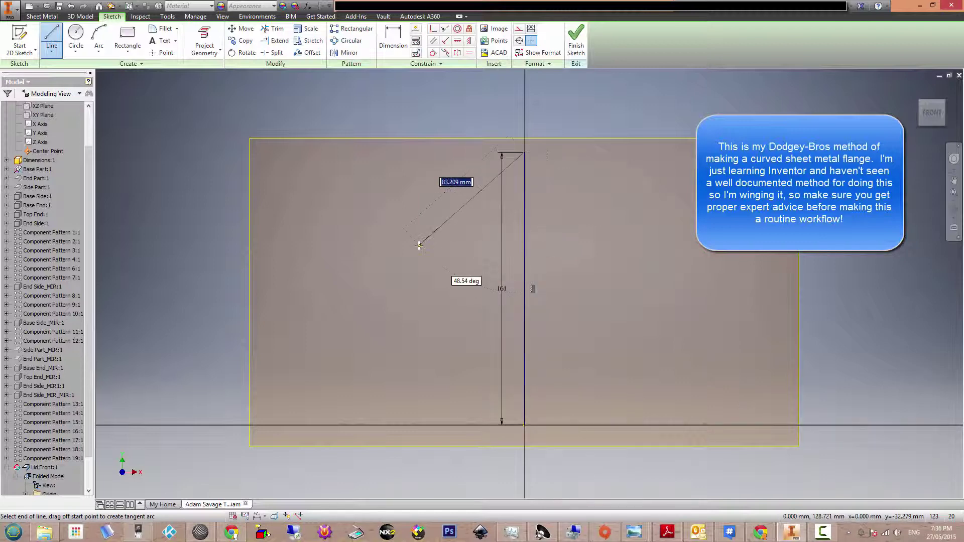
key("Escape")
key("Escape")
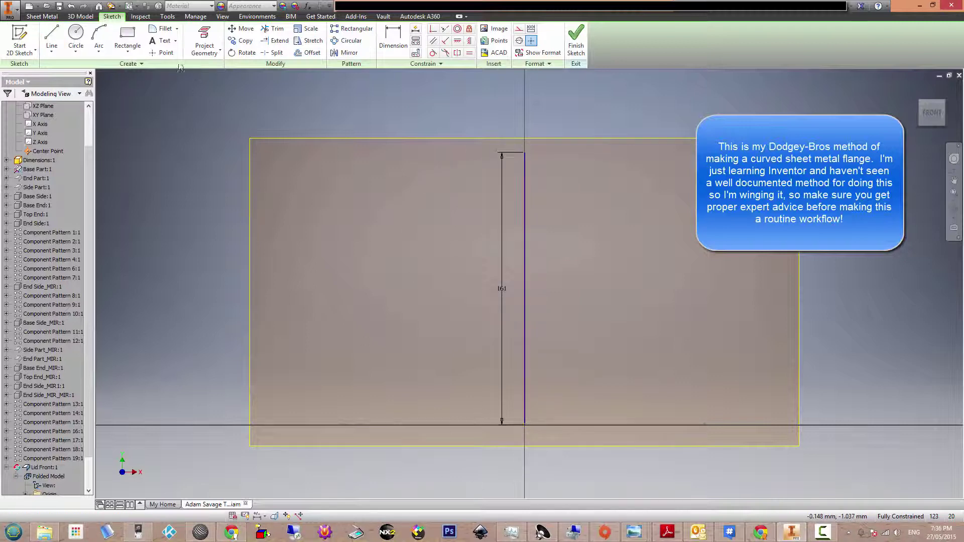
- Draw a horizontal line 115 mm long from the origin toward the left edge of the face
left_click(52, 37)
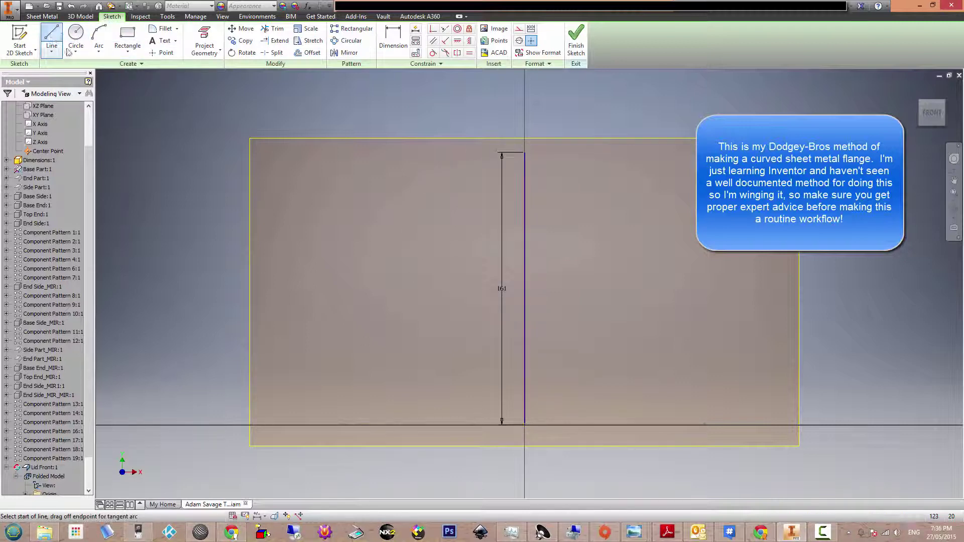
left_click(525, 426)
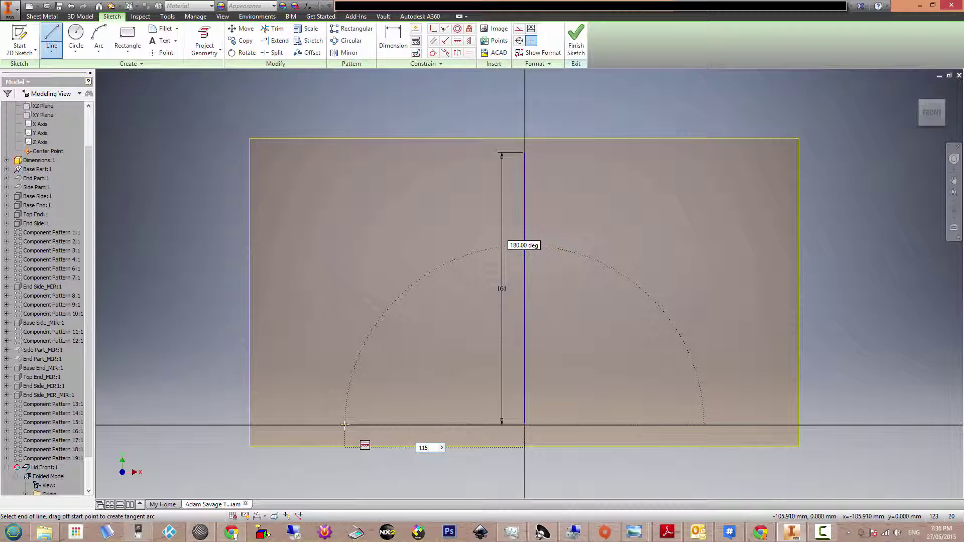
type("115")
key("Return")
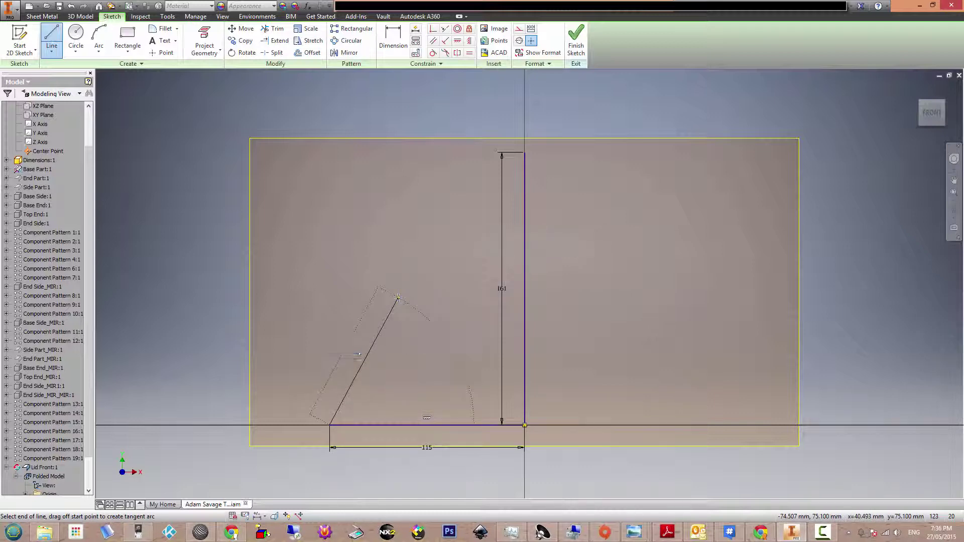
key("Escape")
- Place a point on the horizontal axis right of the origin and dimension it from the horizontal line's left end as d108*2
middle_click_drag(618, 350, 466, 336)
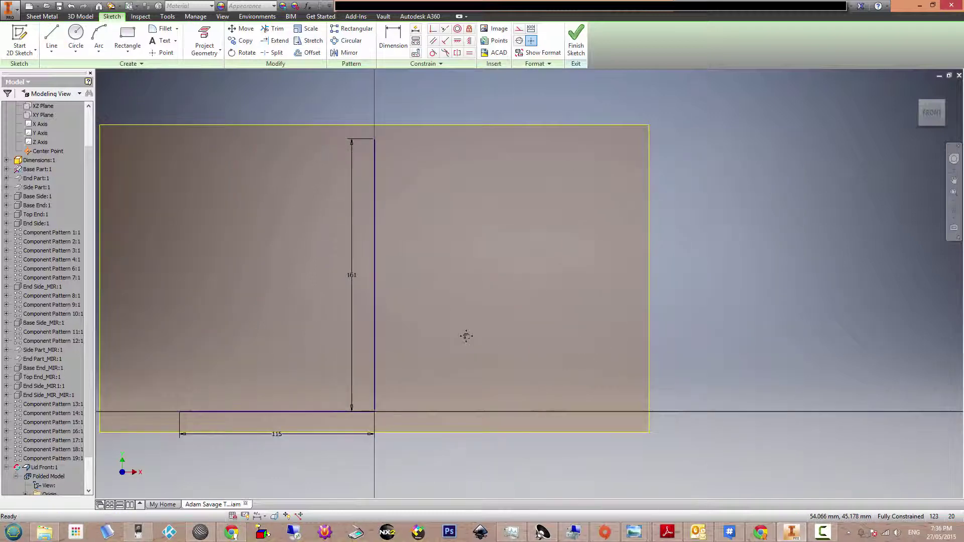
left_click(162, 53)
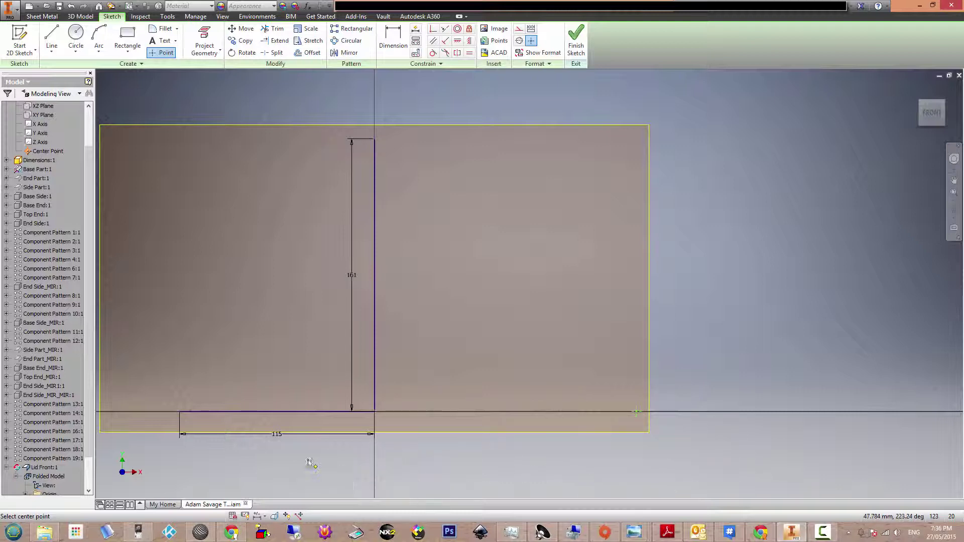
key("Escape")
key("d")
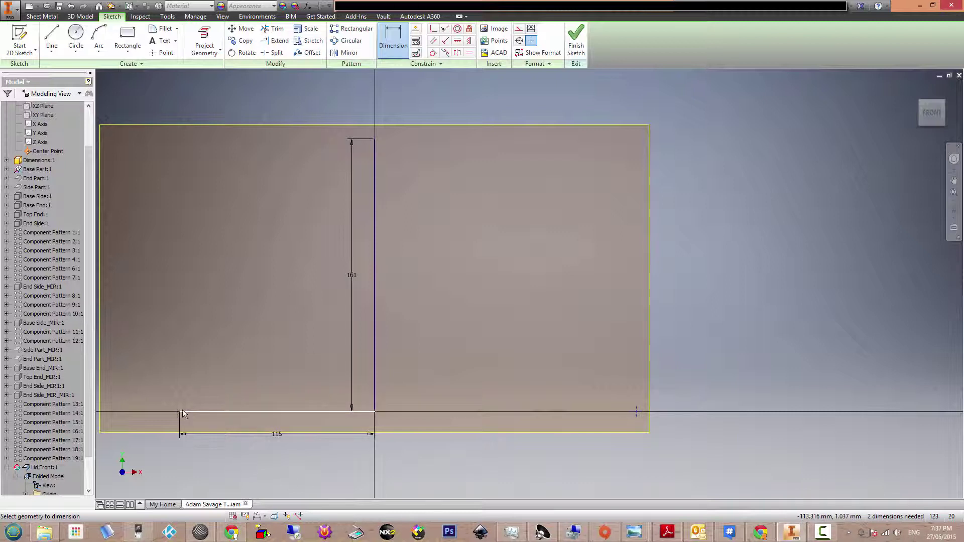
left_click(181, 413)
left_click(636, 411)
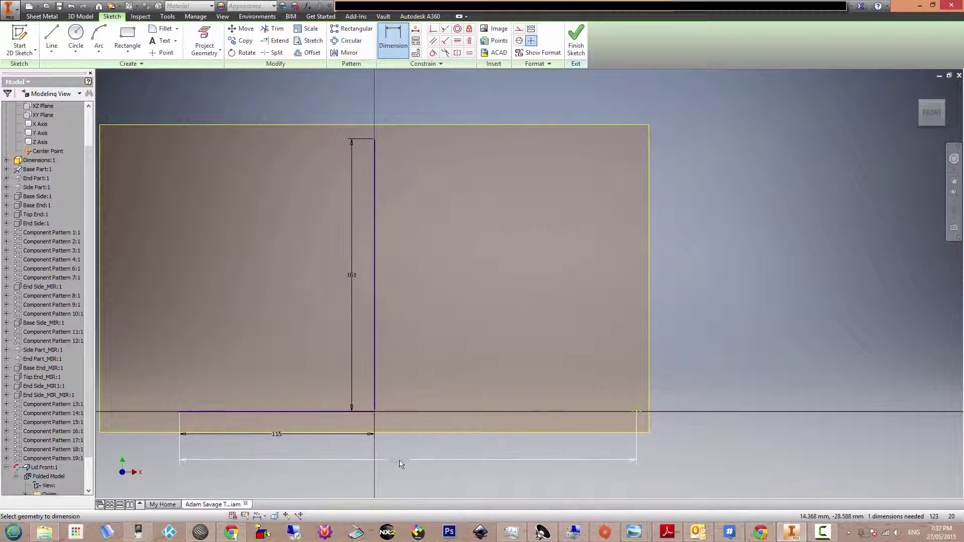
left_click(405, 464)
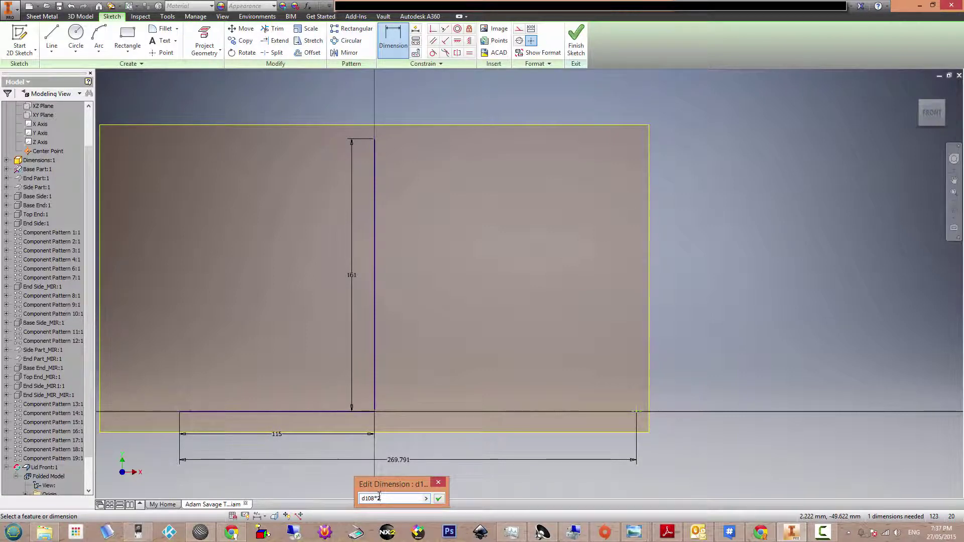
key("Return")
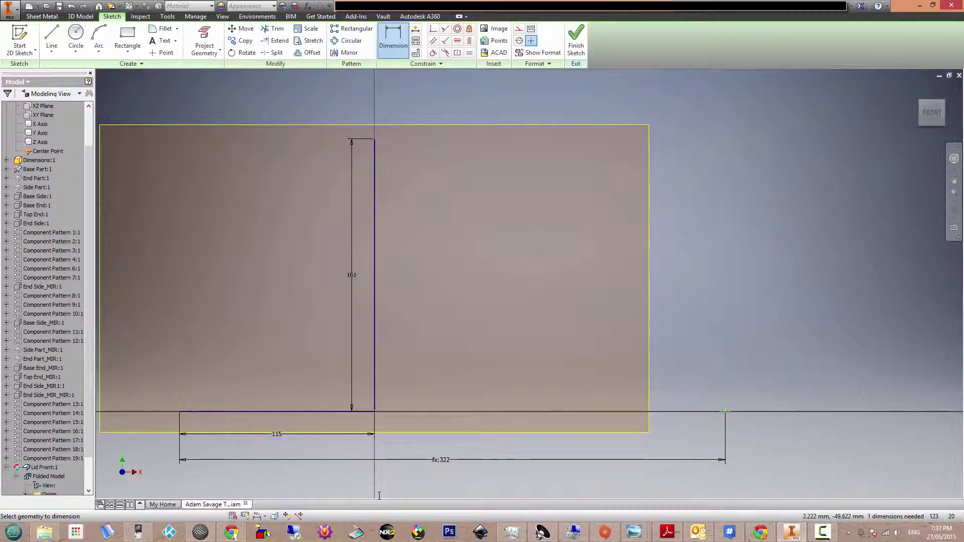
- Draw a three-point arc from the right-hand point to the horizontal line's left end, passing through the top of the vertical line
left_click(99, 40)
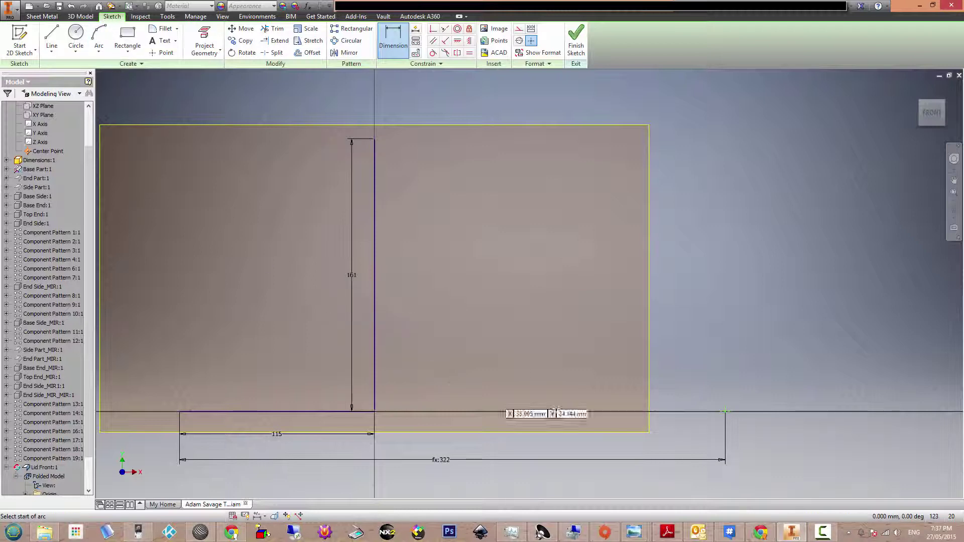
left_click(725, 411)
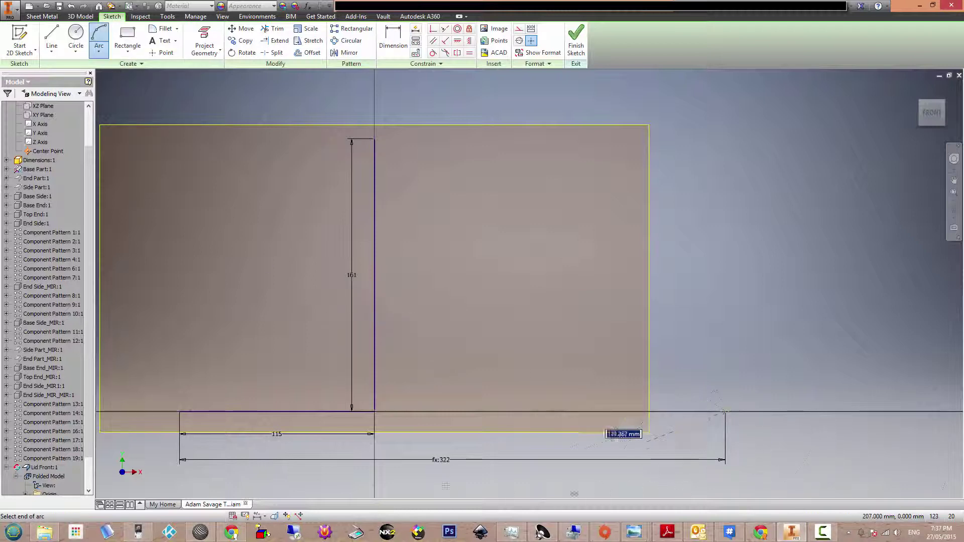
left_click(181, 412)
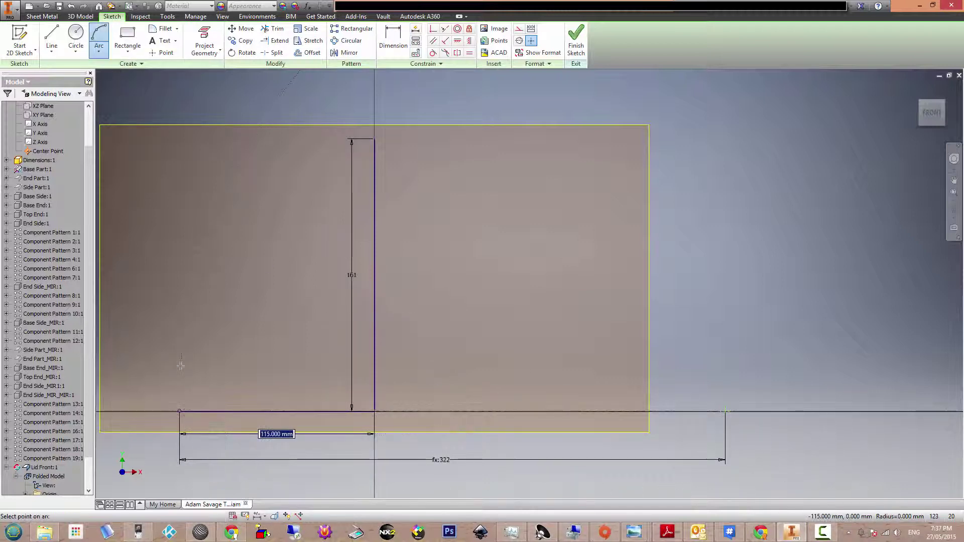
left_click(374, 139)
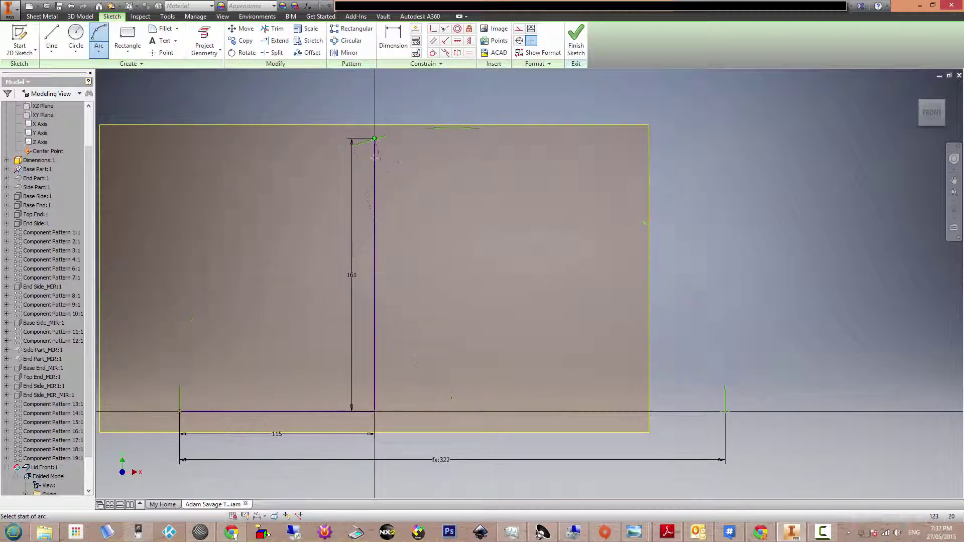
key("Escape")
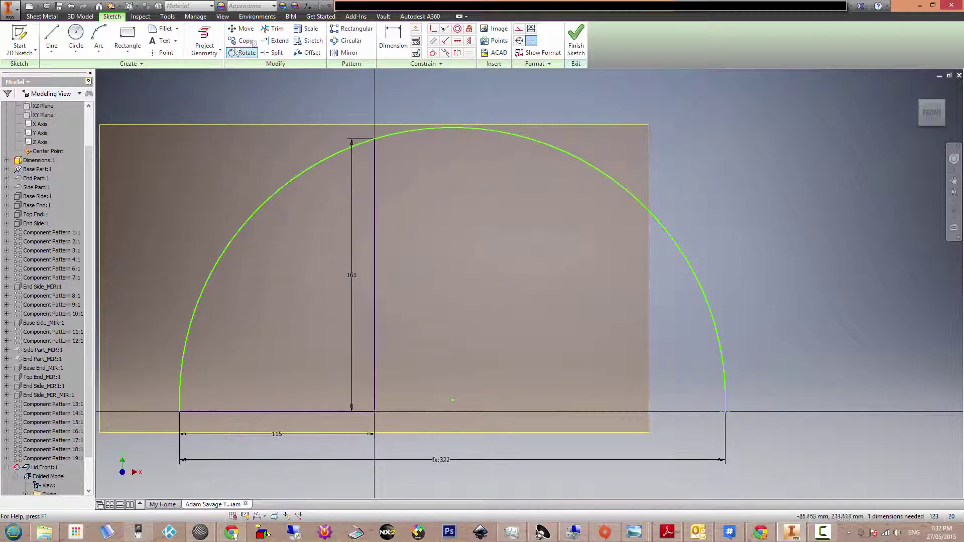
- Trim away the part of the arc to the right of the vertical line
left_click(273, 29)
left_click(586, 168)
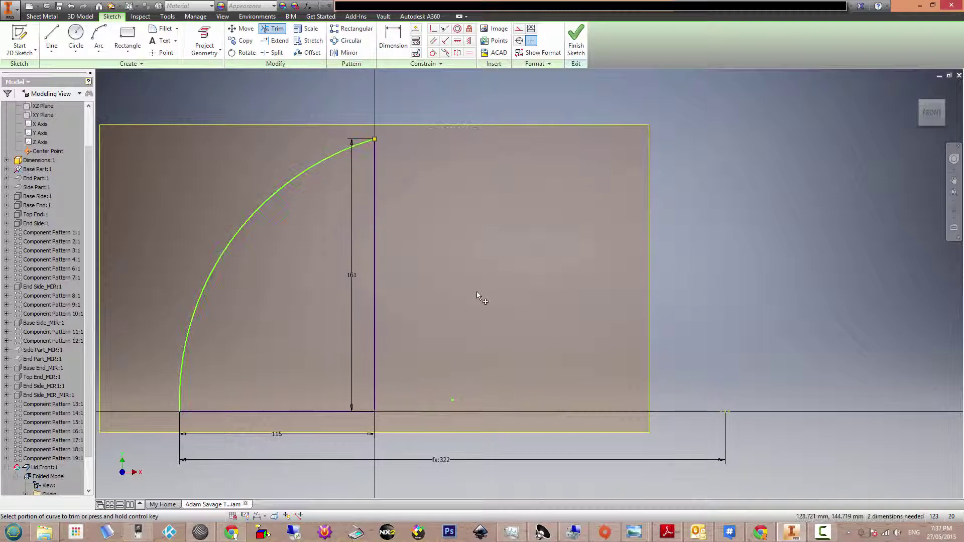
key("Escape")
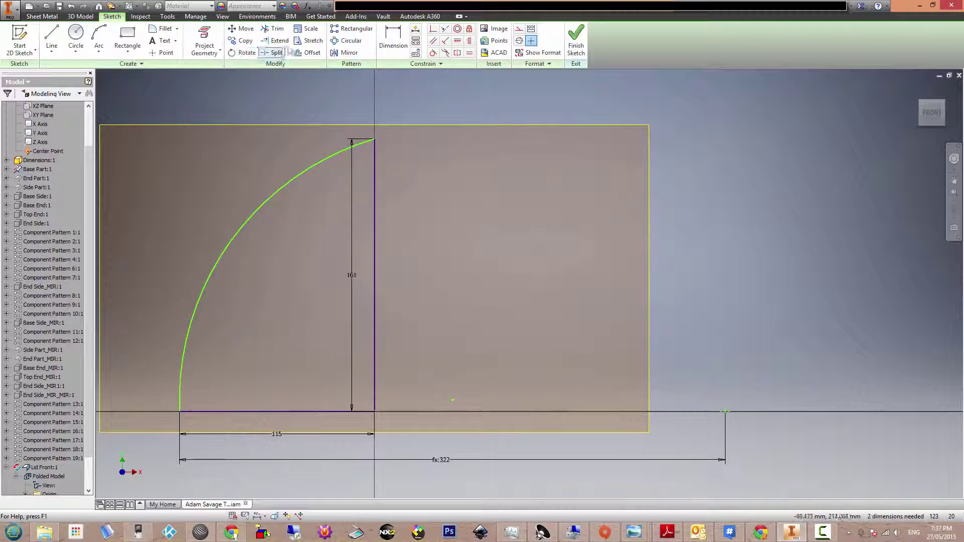
- Place a point at the arc's lower end and pattern it circularly about the arc's centre with 16 instances over 75.74995 degrees
left_click(162, 53)
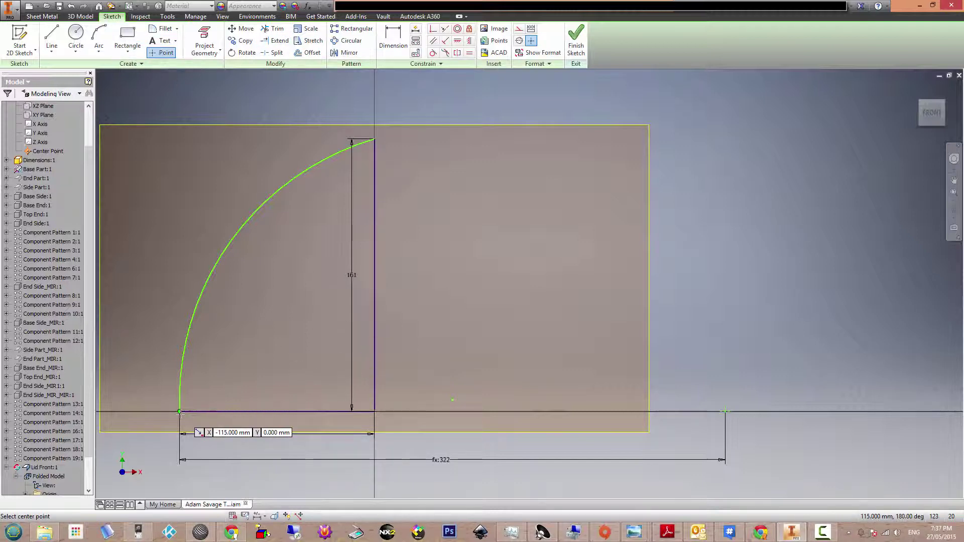
left_click(180, 412)
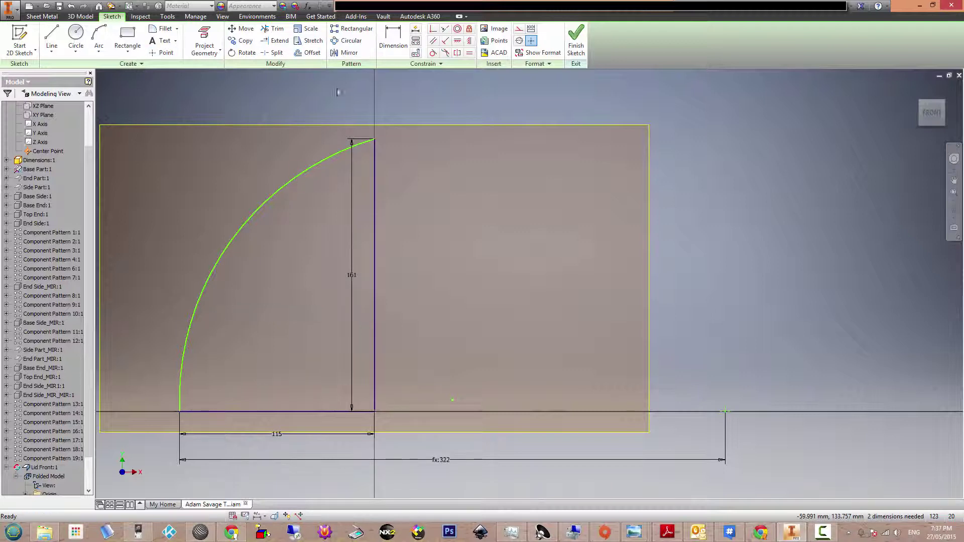
left_click(348, 40)
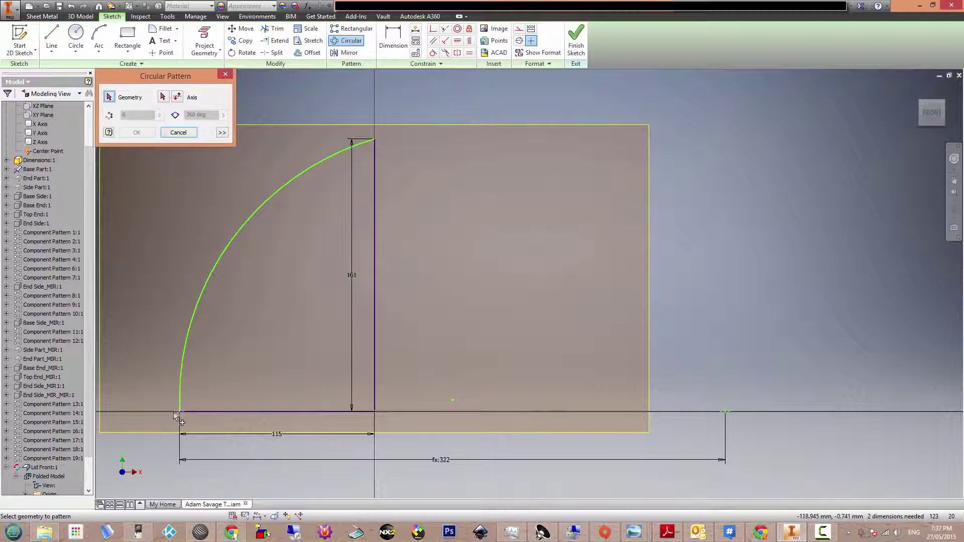
left_click(164, 97)
left_click(234, 237)
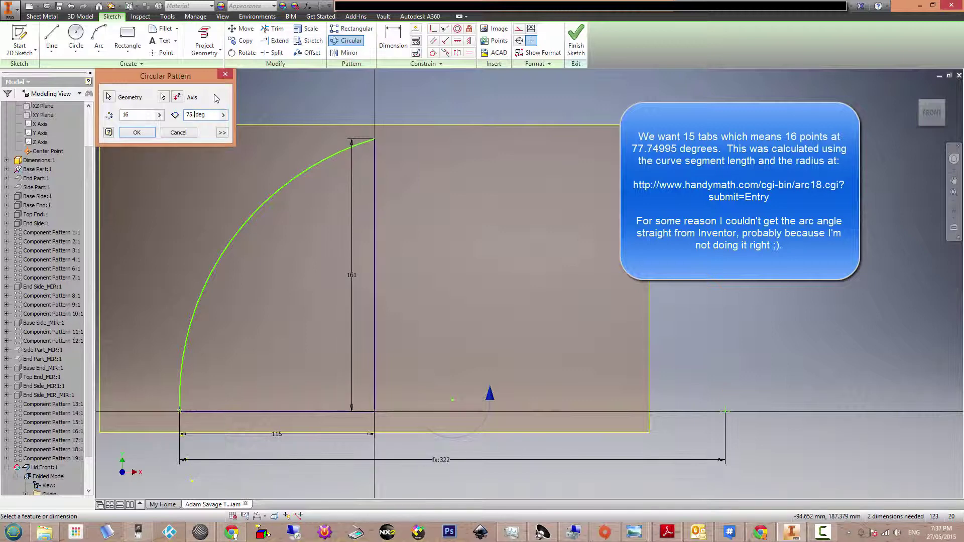
type("5")
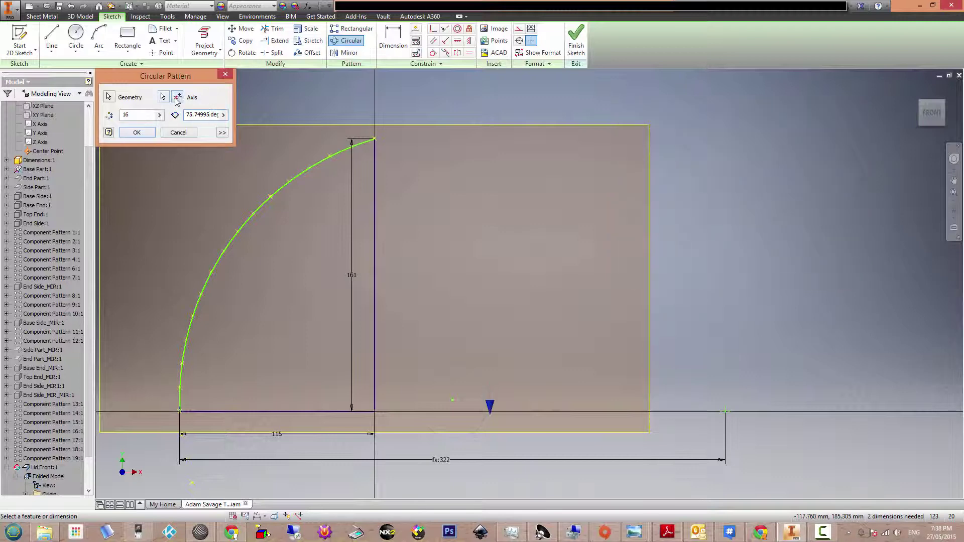
left_click(137, 133)
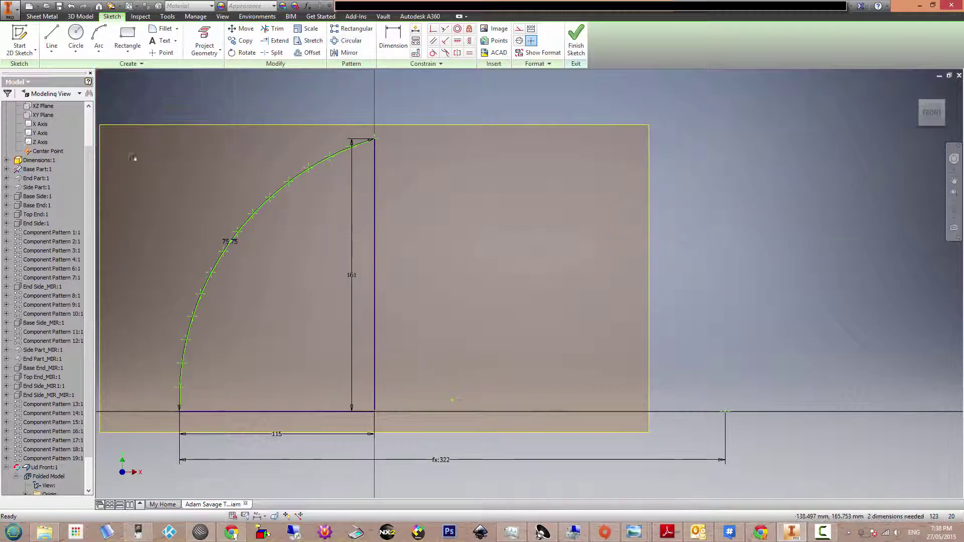
- Draw a straight line between the first pattern point above the arc's base and the arc's lower end
middle_click_drag(258, 305, 408, 265)
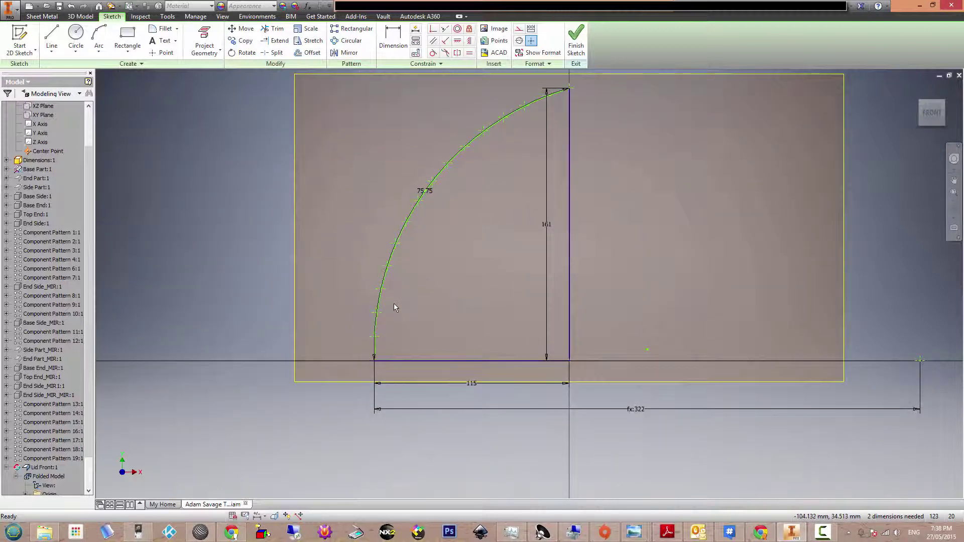
scroll(393, 303, "down", 2)
scroll(394, 303, "up", 5)
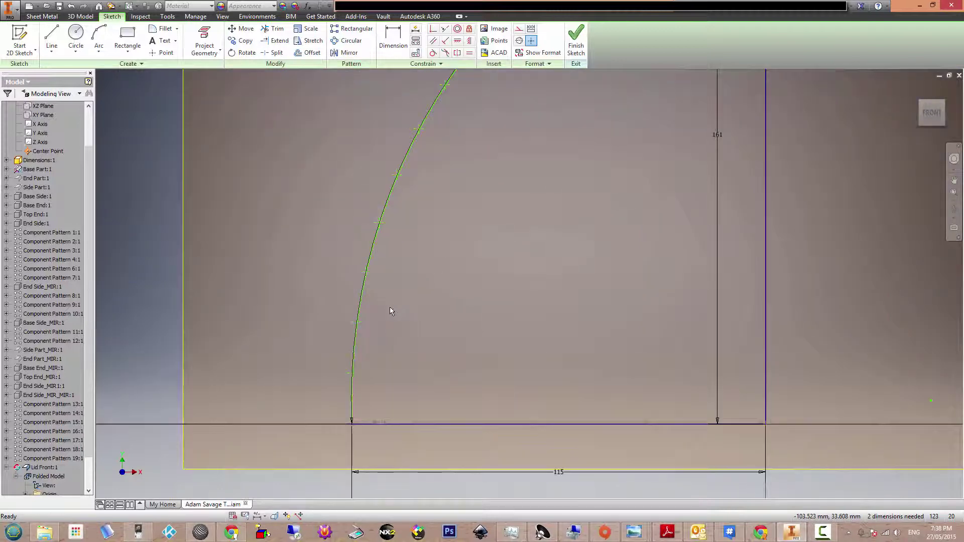
left_click(53, 38)
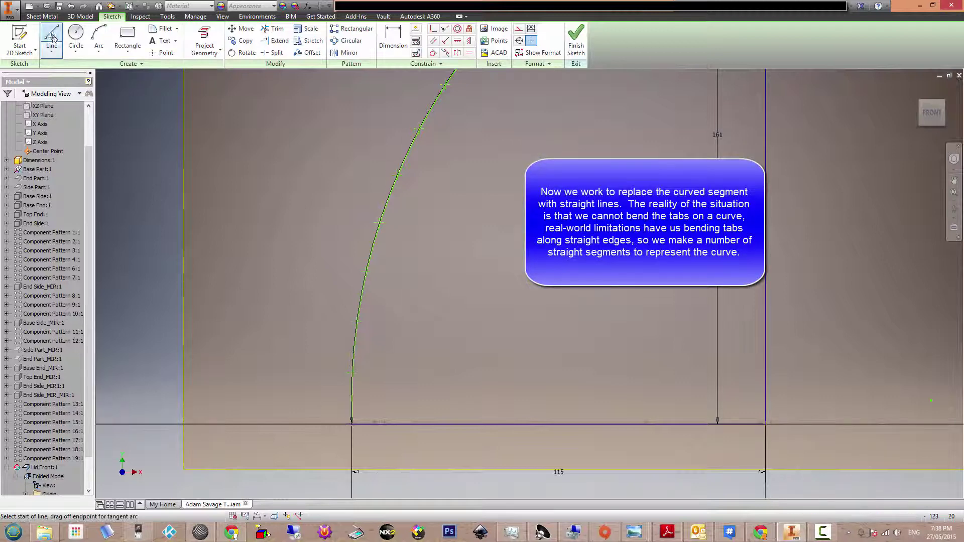
left_click(351, 373)
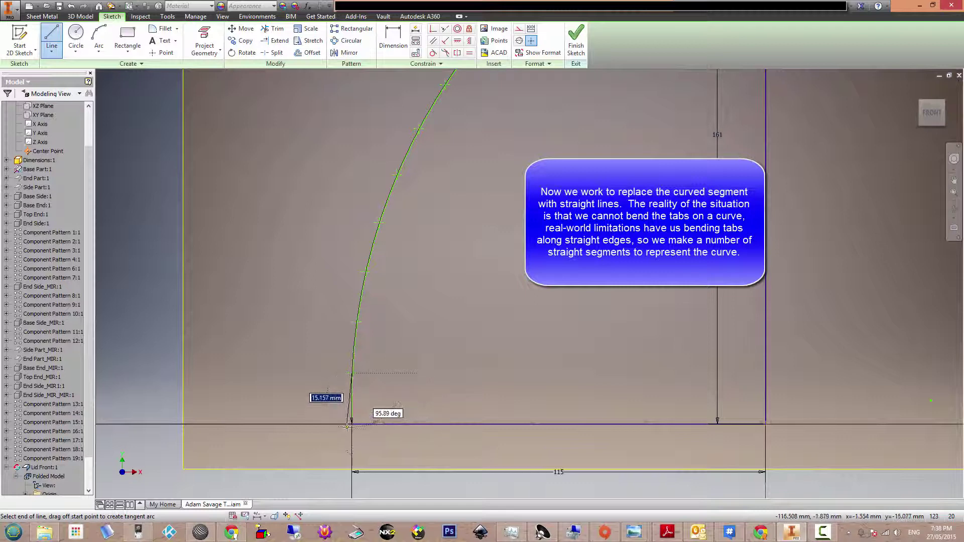
left_click(351, 424)
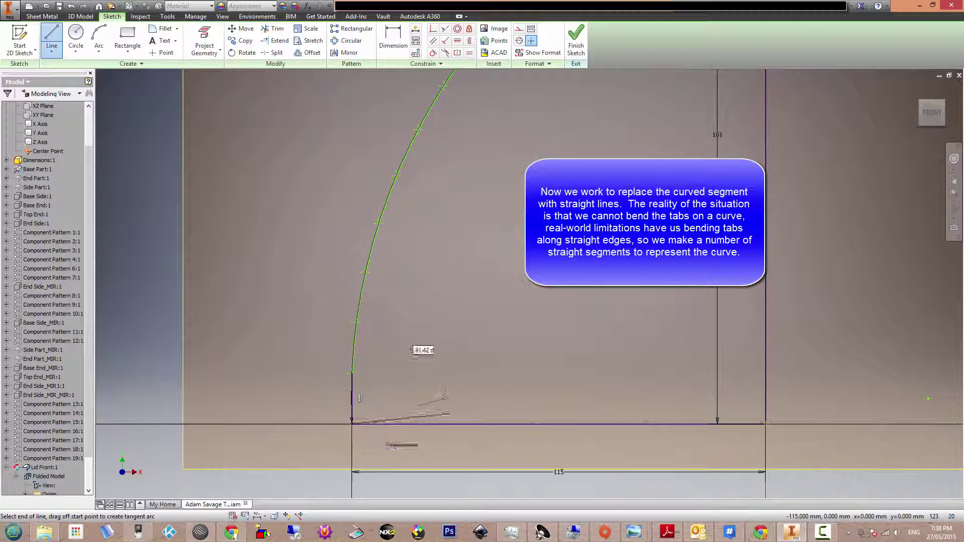
key("Escape")
- Draw the second and third straight segments up the arc, each joining two adjacent pattern points
left_click(52, 40)
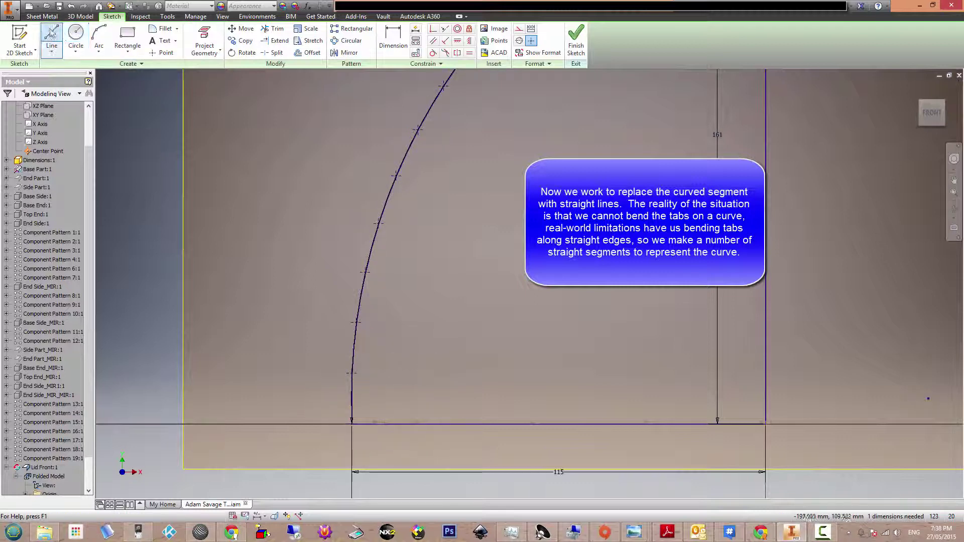
left_click(356, 323)
scroll(351, 374, "up", 2)
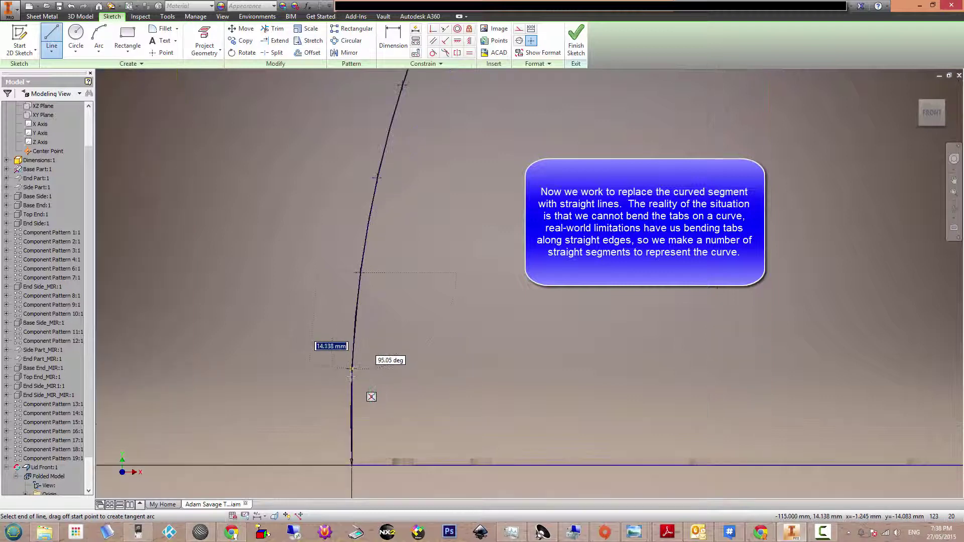
double_click(351, 370)
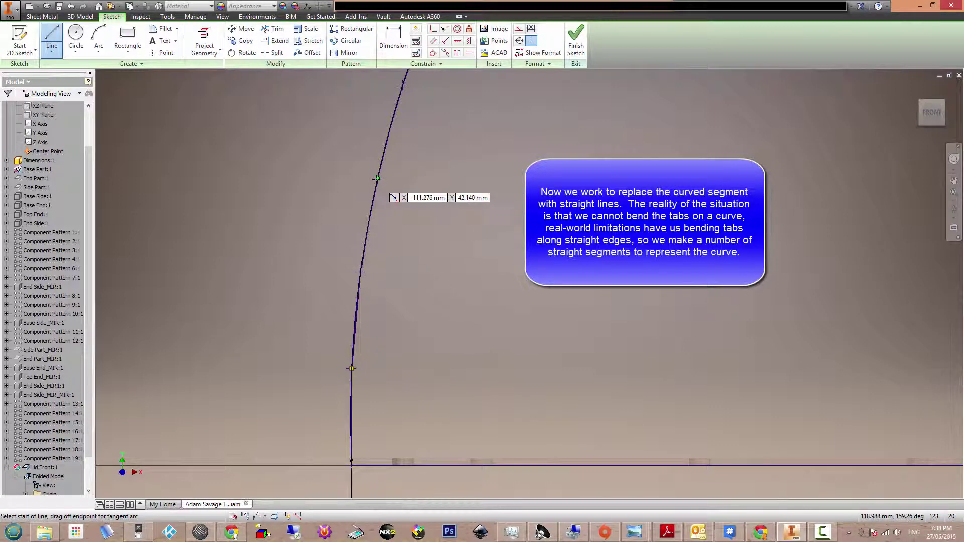
left_click(377, 177)
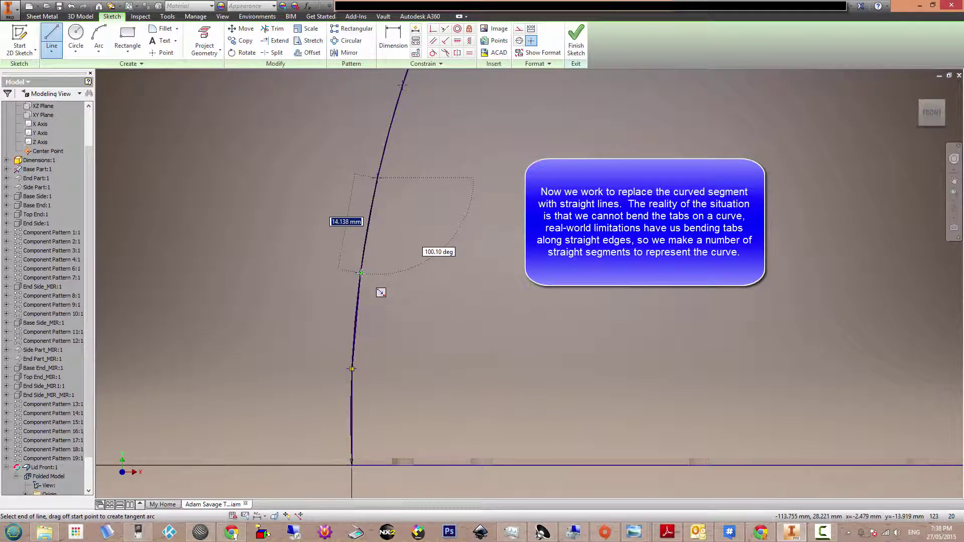
left_click(361, 273)
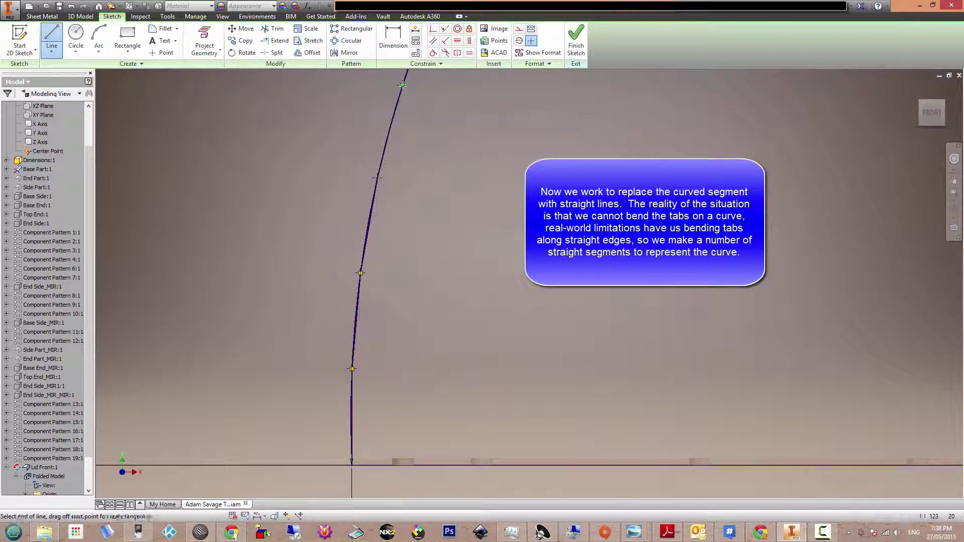
- Draw the fourth and fifth straight segments up the arc, each joining two adjacent pattern points
left_click(402, 85)
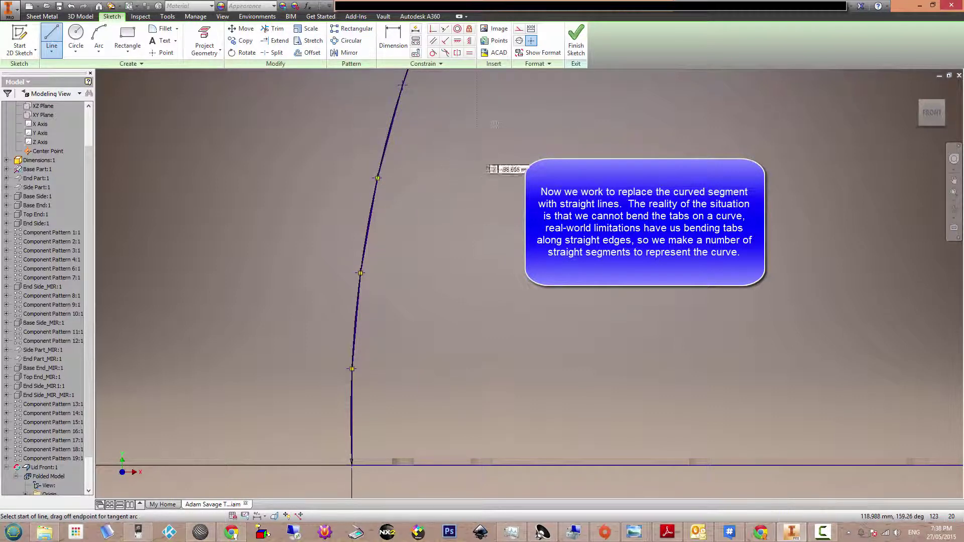
mouse_move(452, 200)
middle_mouse_down()
mouse_move(445, 260)
mouse_move(457, 327)
middle_mouse_up()
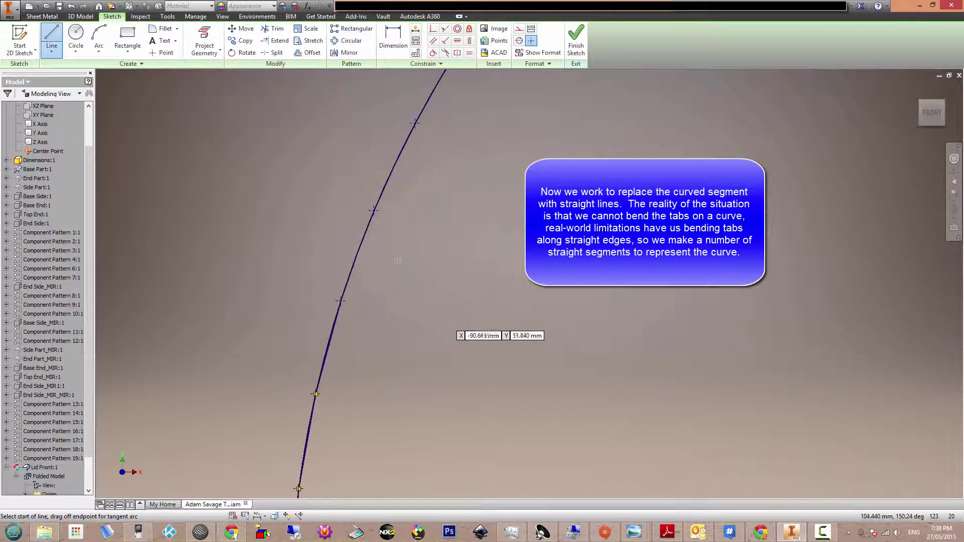
scroll(374, 211, "up", 1)
left_click(372, 203)
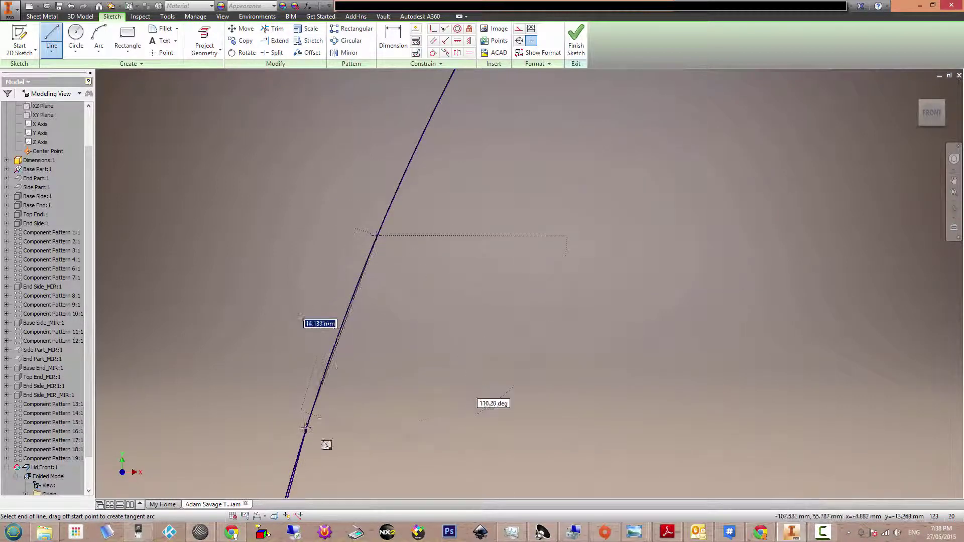
double_click(306, 427)
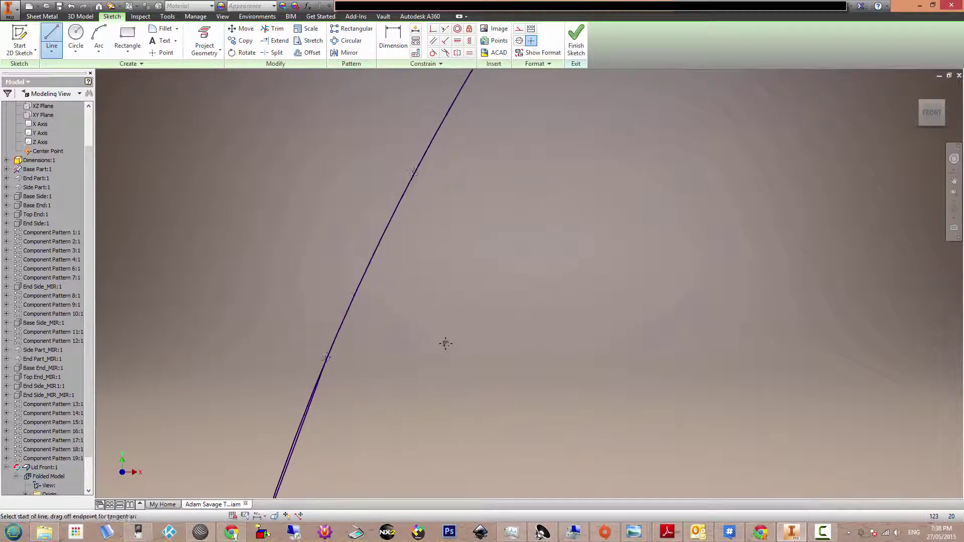
- Draw the sixth and seventh straight segments up the arc between adjacent pattern points
left_click(413, 174)
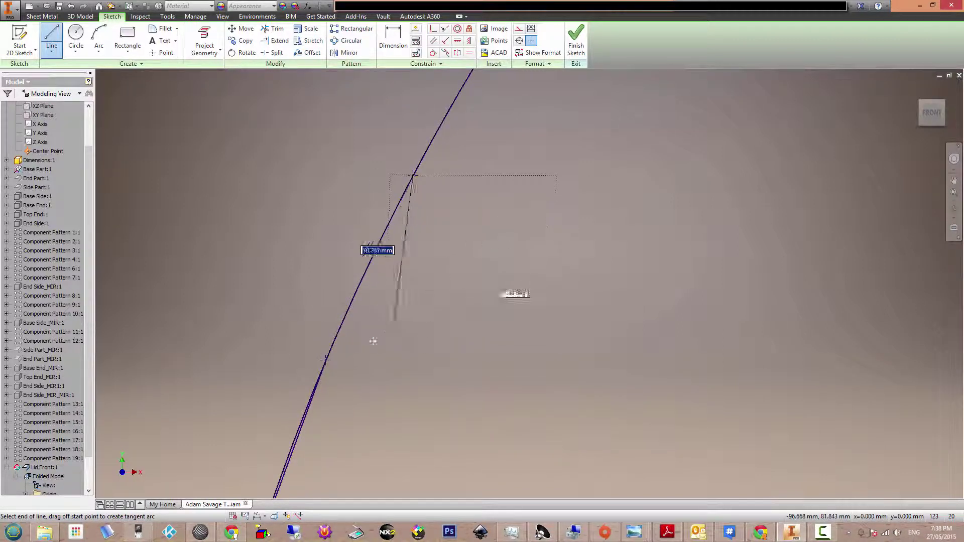
left_click(325, 360)
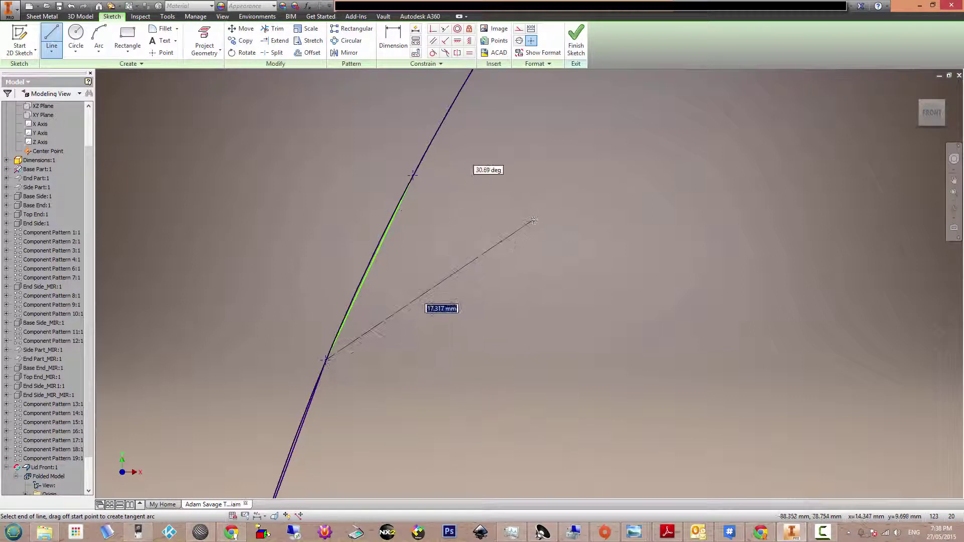
key("Escape")
middle_click_drag(563, 149, 476, 301)
key("l")
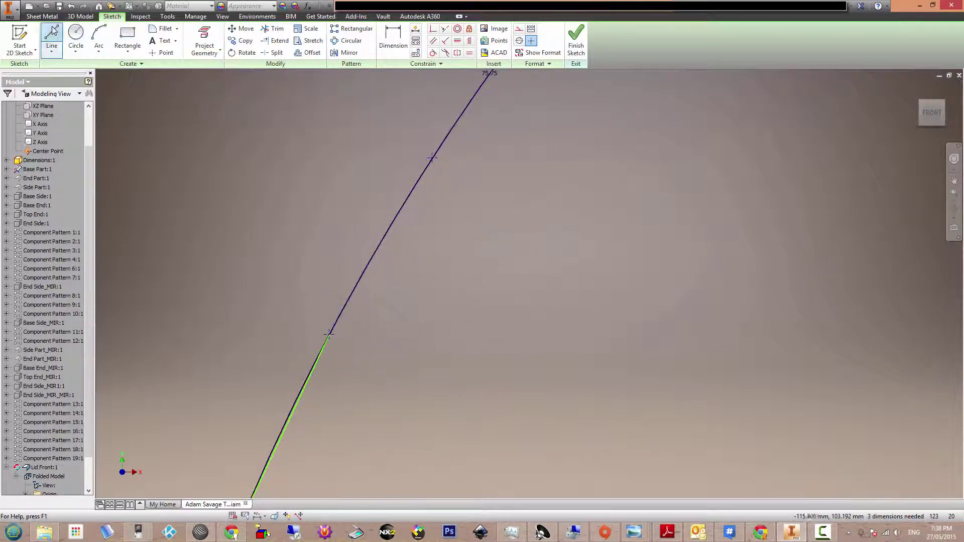
left_click(432, 158)
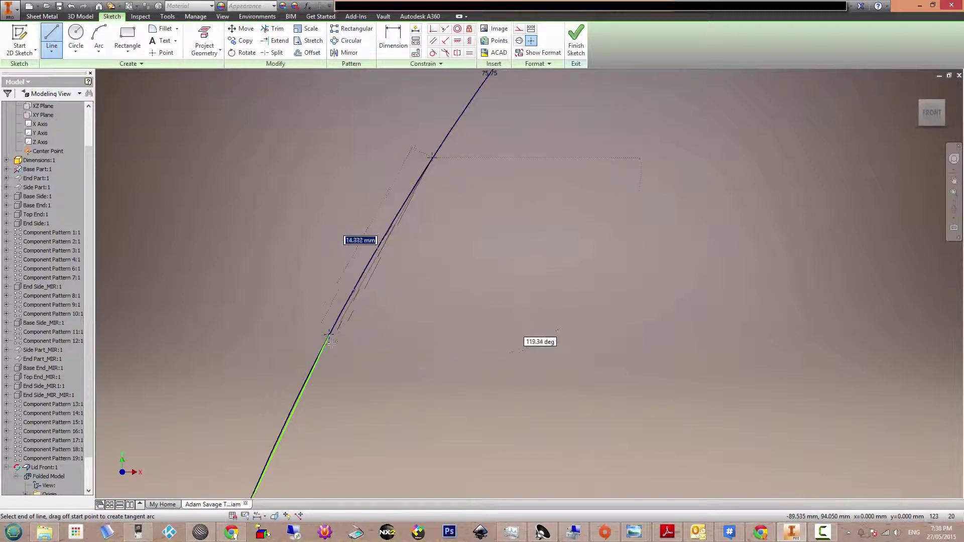
left_click(330, 334)
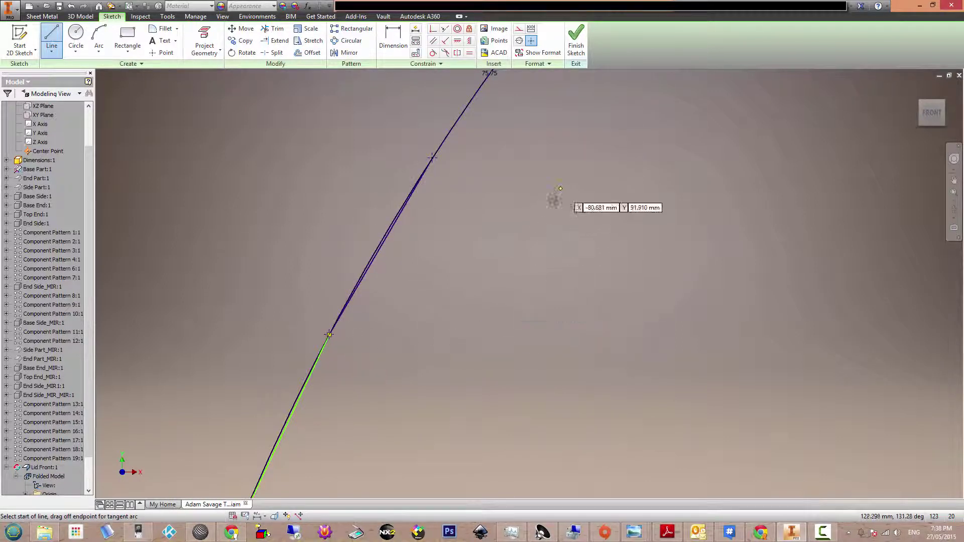
key("Escape")
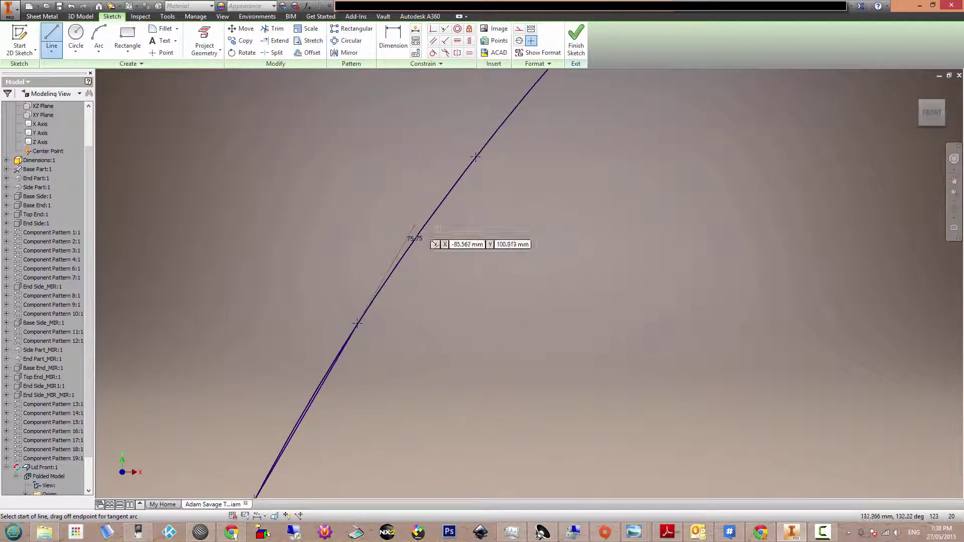
- Draw the eighth and ninth straight segments along the arc between adjacent pattern points
left_click(476, 157)
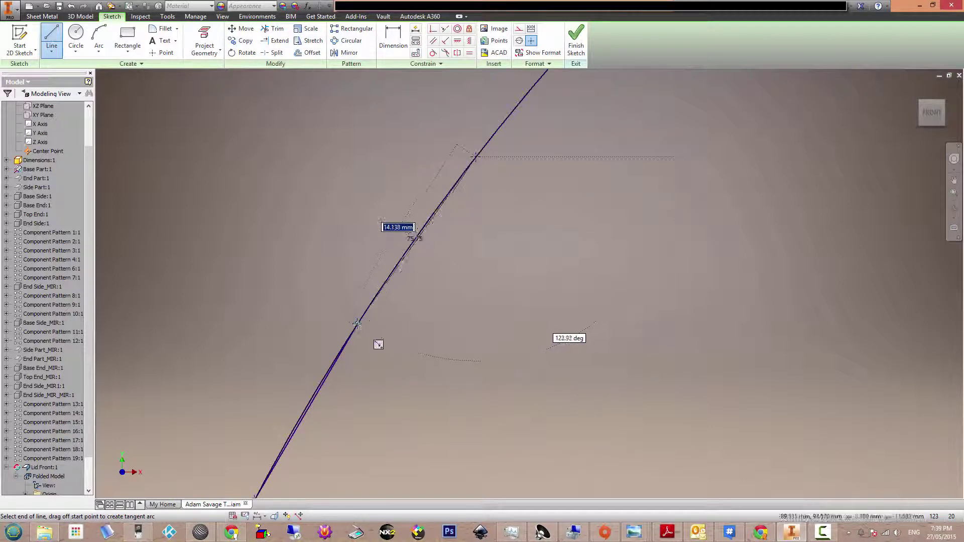
left_click(357, 323)
key("Escape")
middle_click_drag(574, 161, 462, 357)
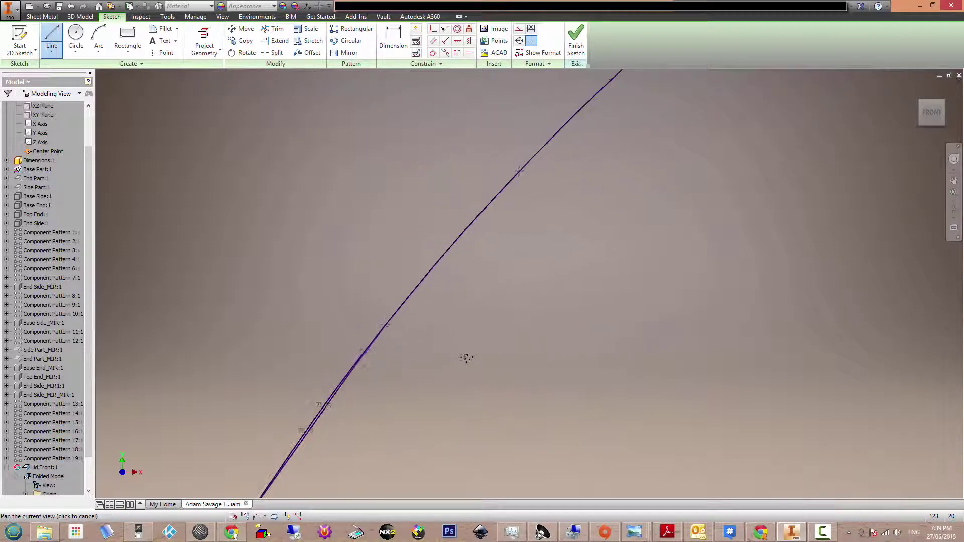
left_click(498, 192)
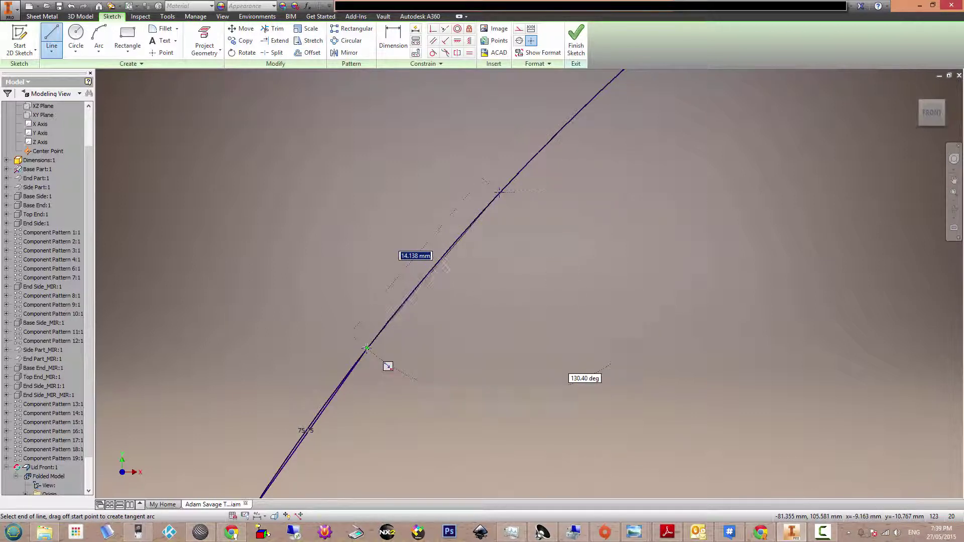
left_click(367, 348)
key("Escape")
scroll(525, 316, "up", 2)
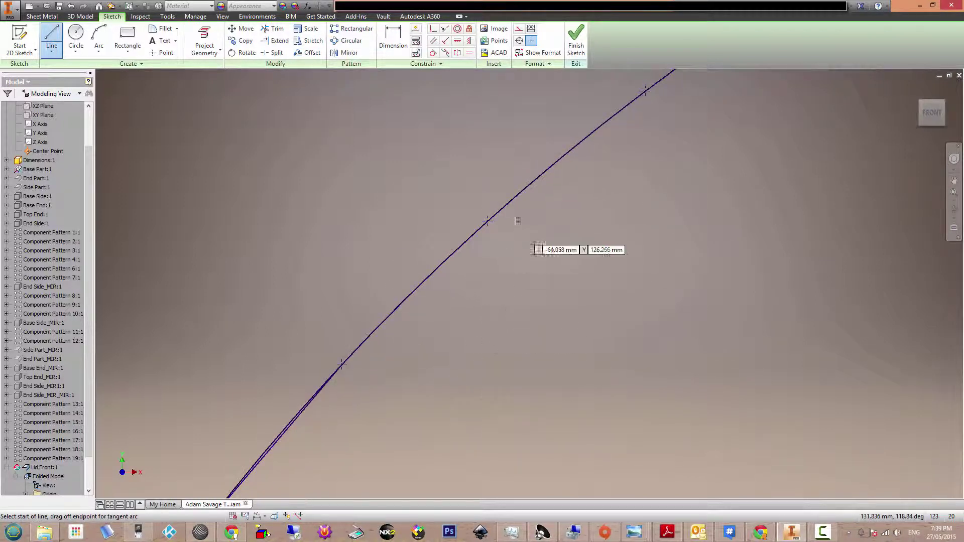
- Draw the tenth and eleventh straight segments along the arc between adjacent pattern points
left_click_drag(487, 221, 397, 377)
middle_click_drag(622, 264, 501, 366)
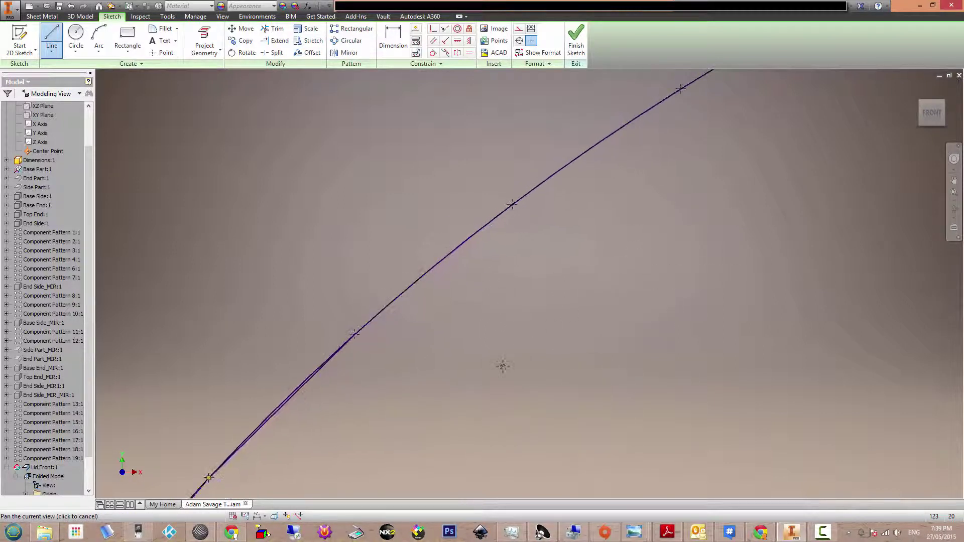
left_click(512, 204)
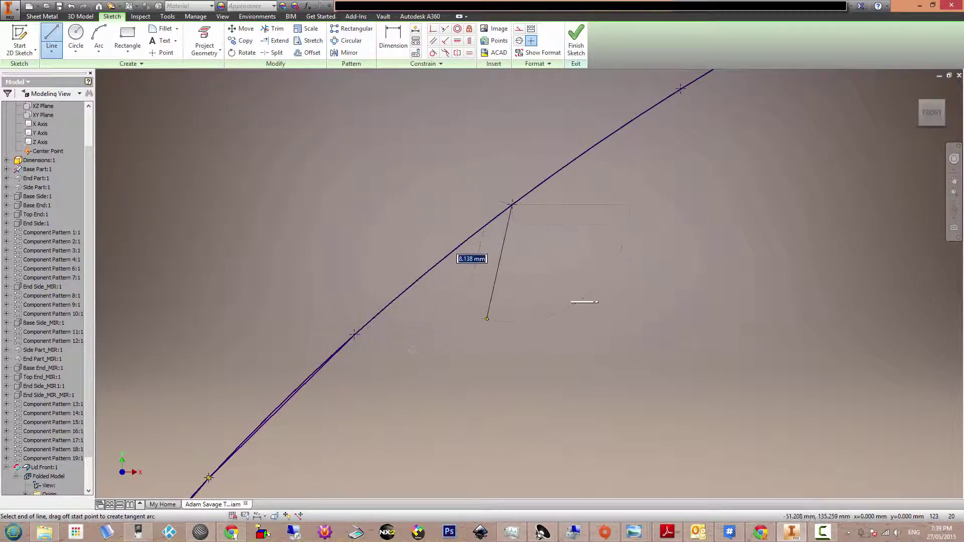
left_click(354, 335)
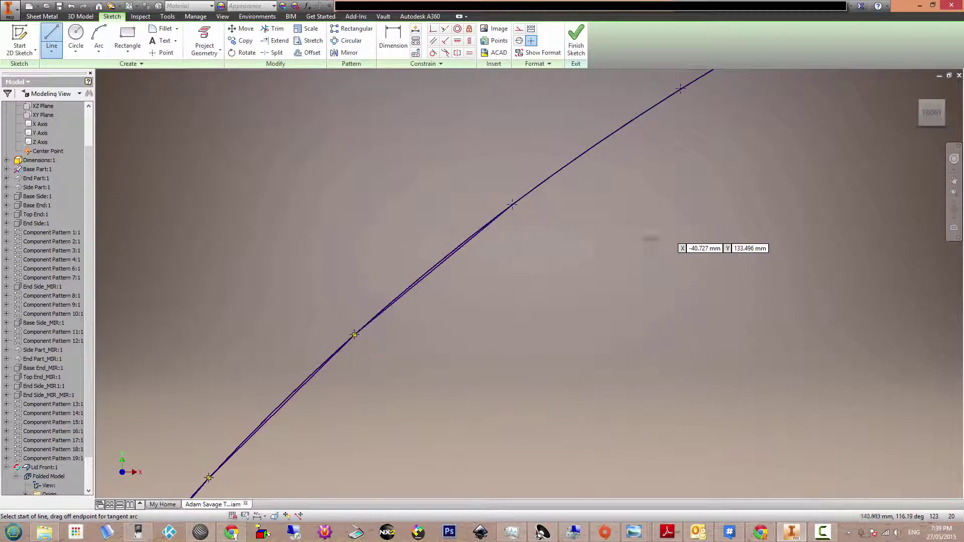
- Draw the twelfth and thirteenth straight segments along the arc between adjacent pattern points
middle_click_drag(662, 232, 486, 379)
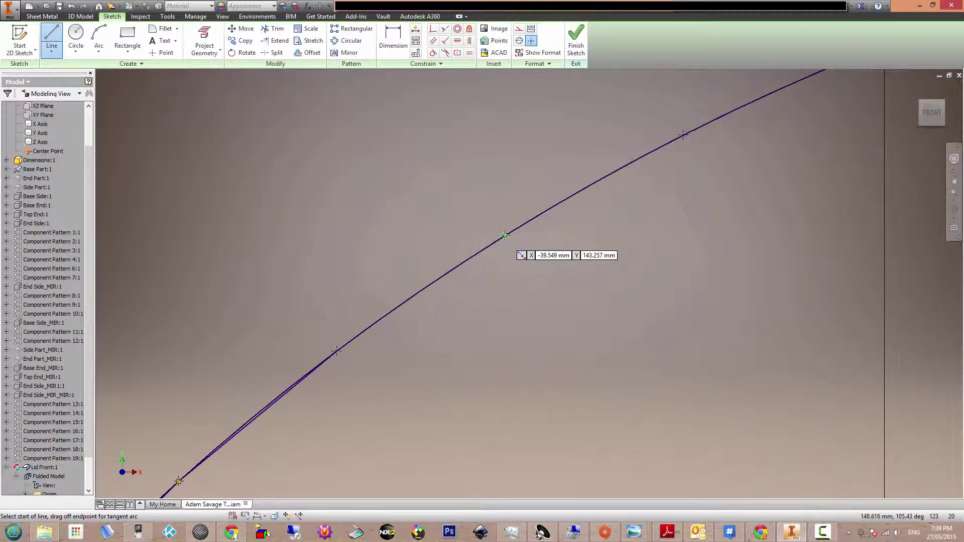
left_click(505, 235)
left_click(336, 352)
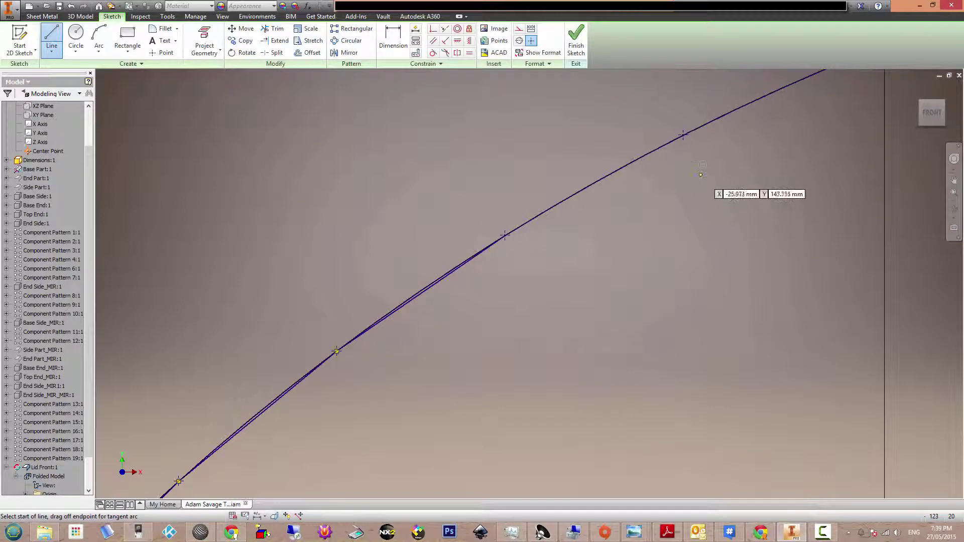
left_click(683, 136)
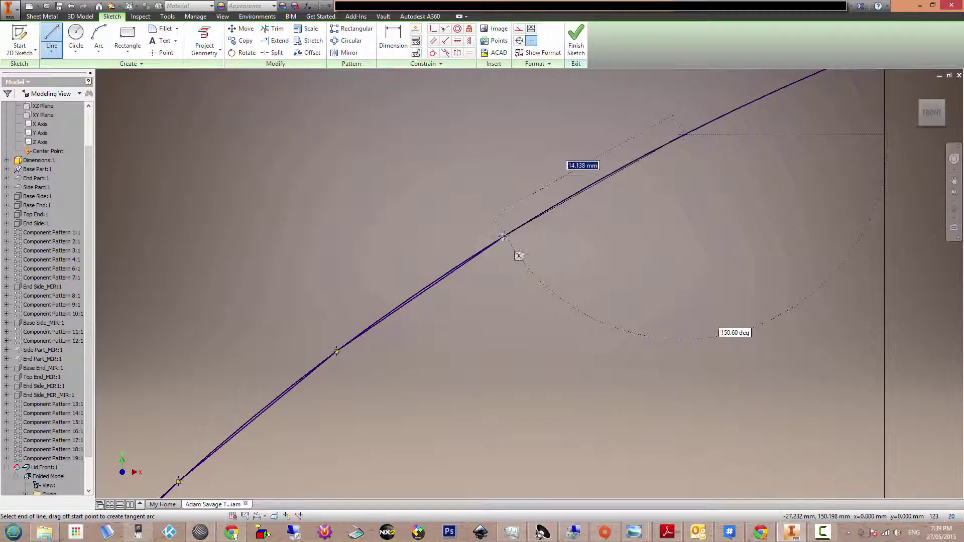
key("Escape")
scroll(491, 333, "down", 2)
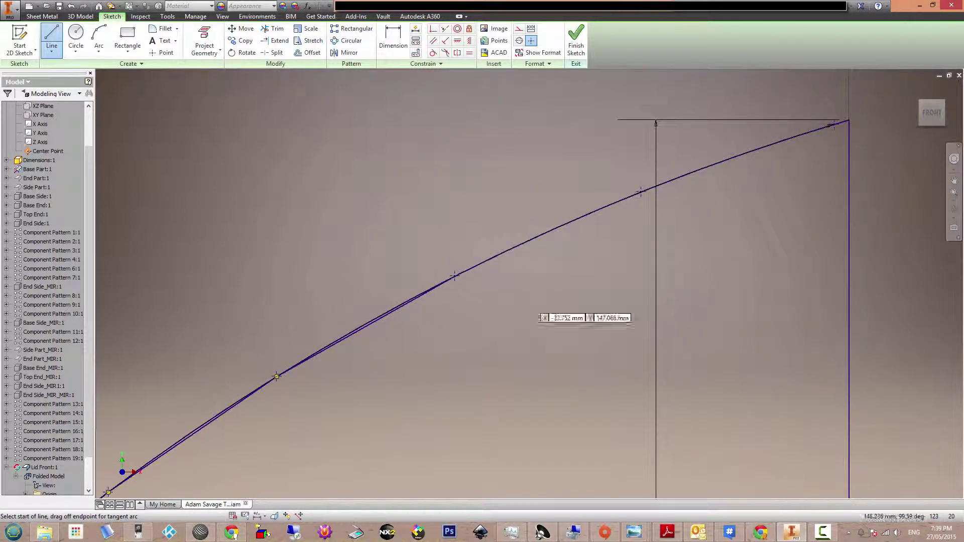
- Draw the fourteenth segment between adjacent pattern points and the last one from the arc's upper end on the vertical line
left_click(638, 192)
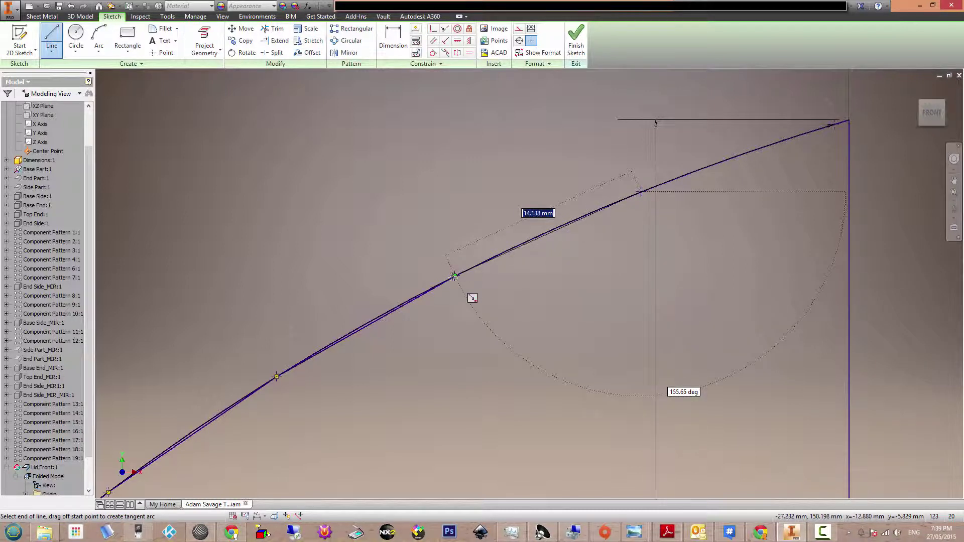
left_click(455, 275)
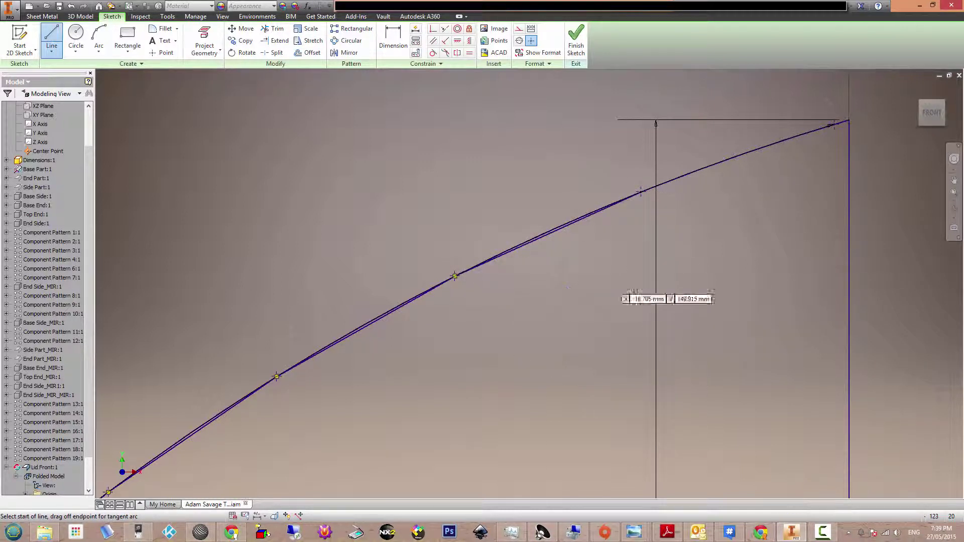
left_click(849, 120)
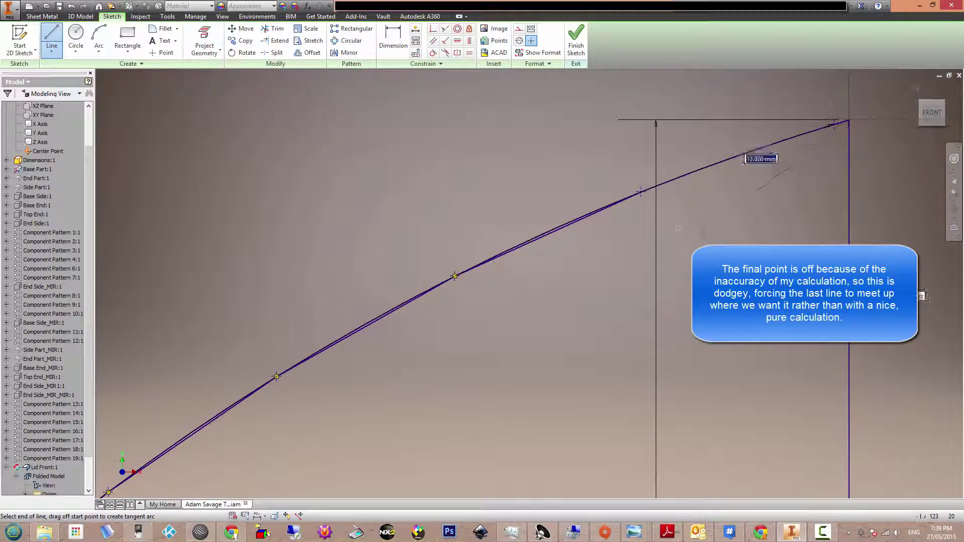
left_click(640, 191)
key("Escape")
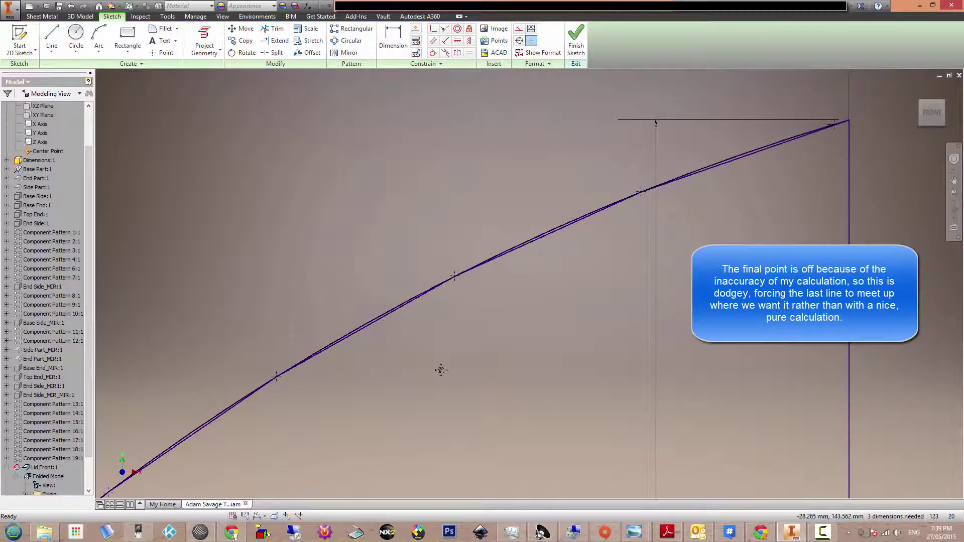
- Delete the circular pattern of points along the arc
scroll(448, 356, "down", 4)
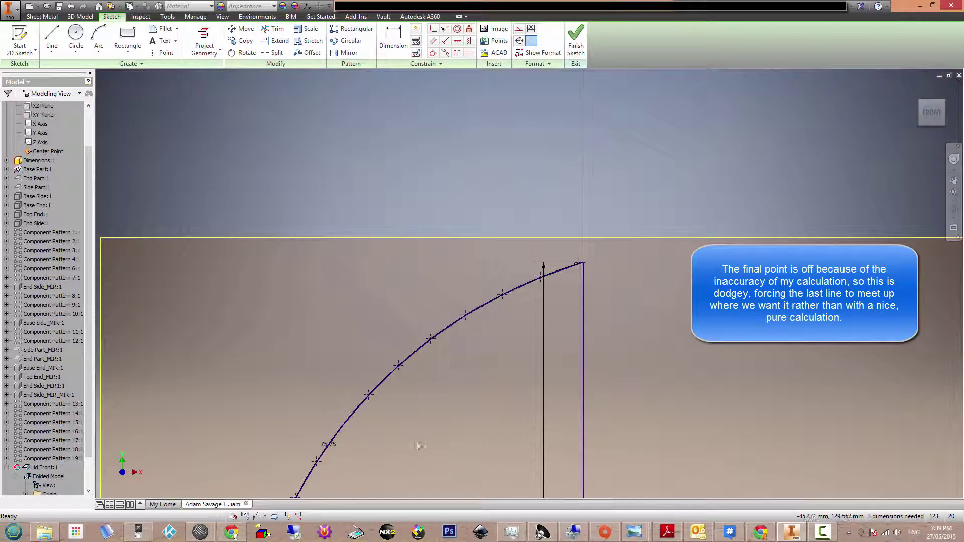
scroll(419, 445, "down", 3)
scroll(476, 304, "up", 2)
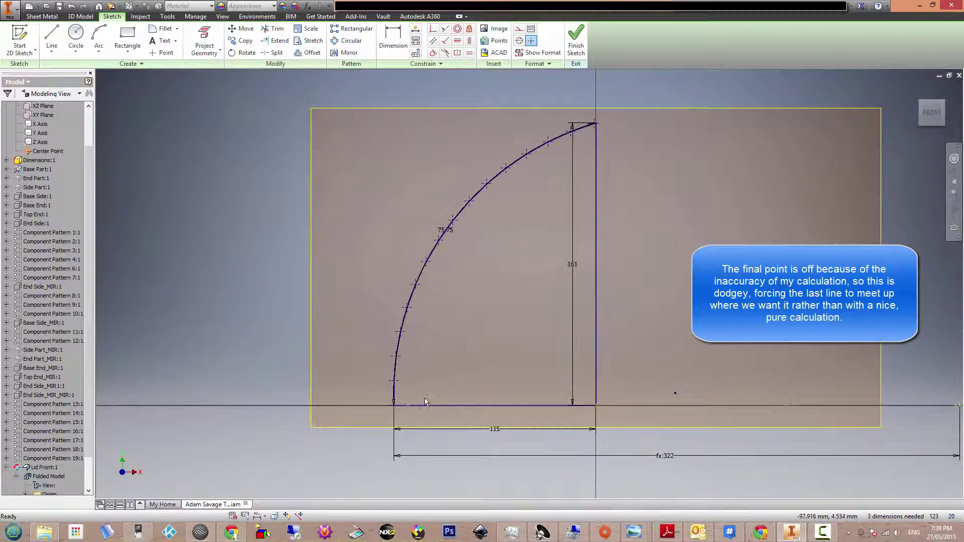
right_click(392, 406)
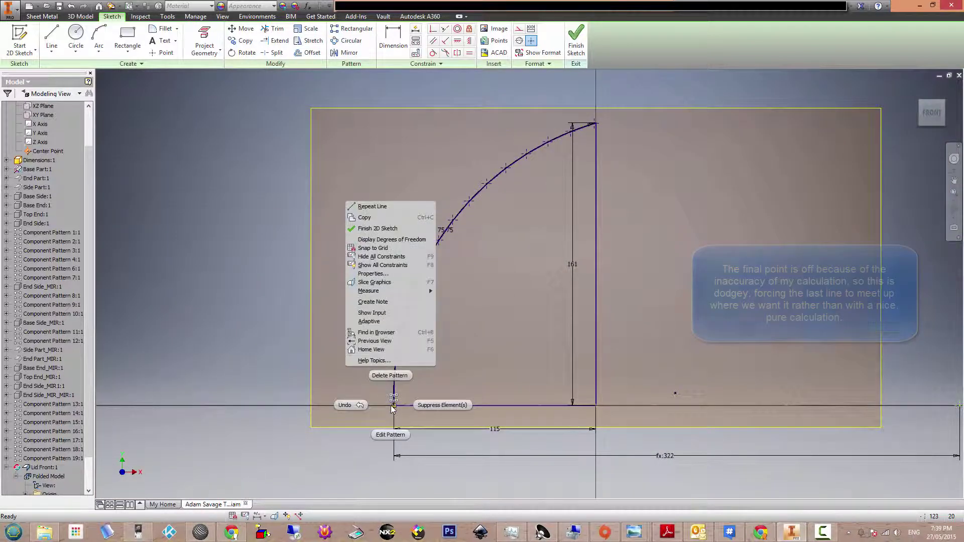
left_click(396, 377)
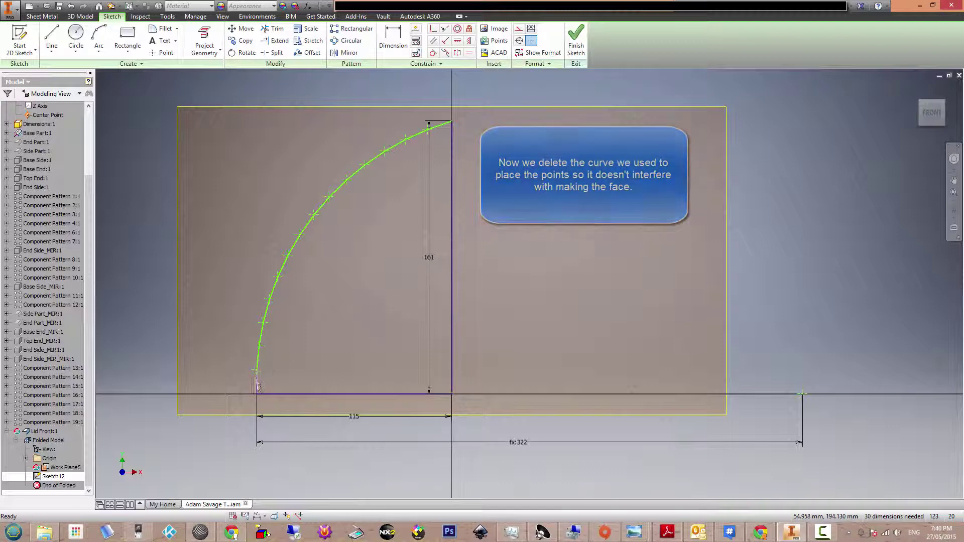
- Finish the sketch and try to create a sheet metal face from the segmented profile
left_click(576, 41)
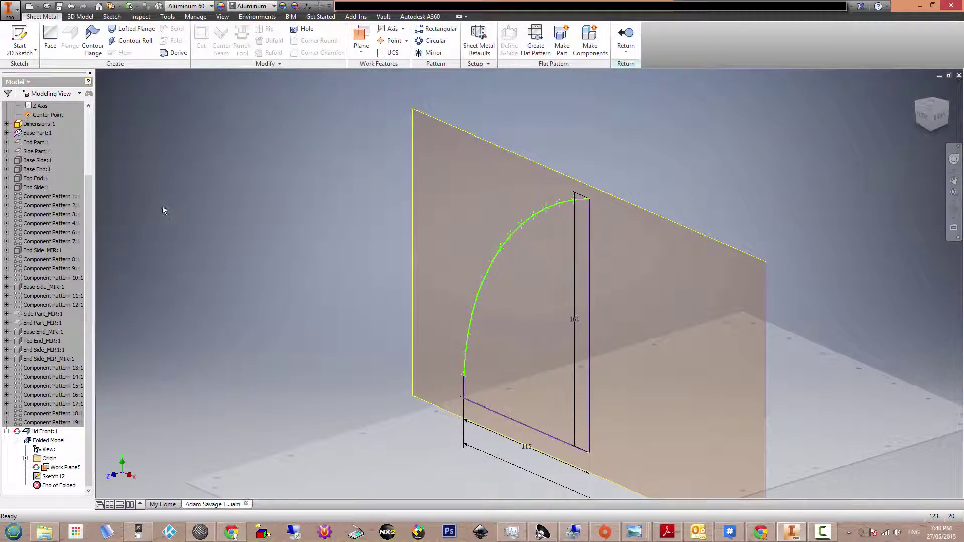
left_click(48, 37)
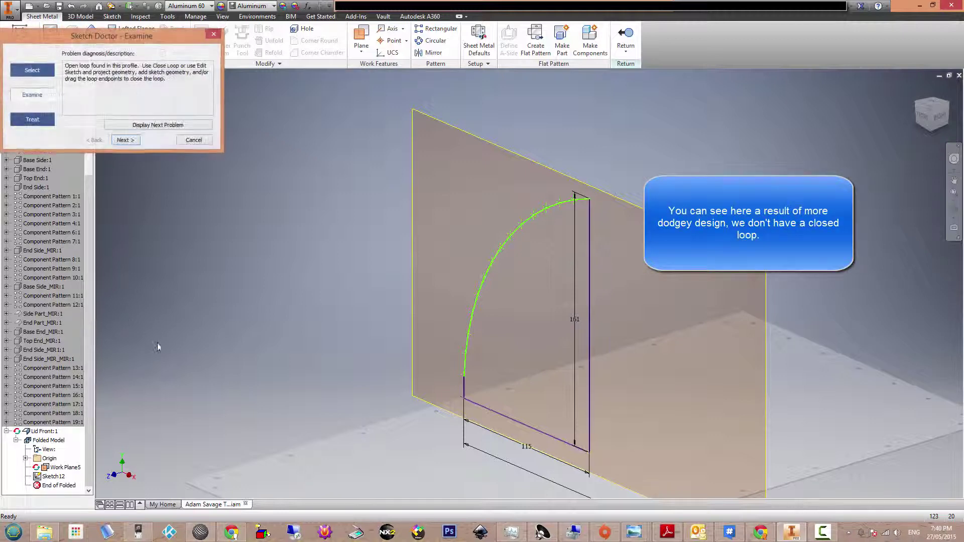
- Close the profile's open loop with the Close Loop treatment, selecting the bottom line and combining the redundant points where the curves connect
left_click(124, 140)
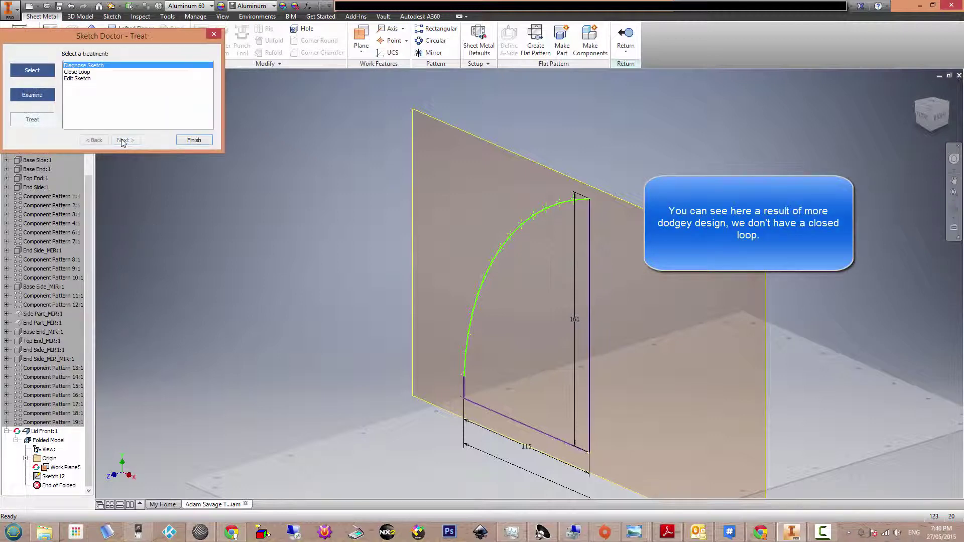
left_click(93, 78)
left_click(194, 140)
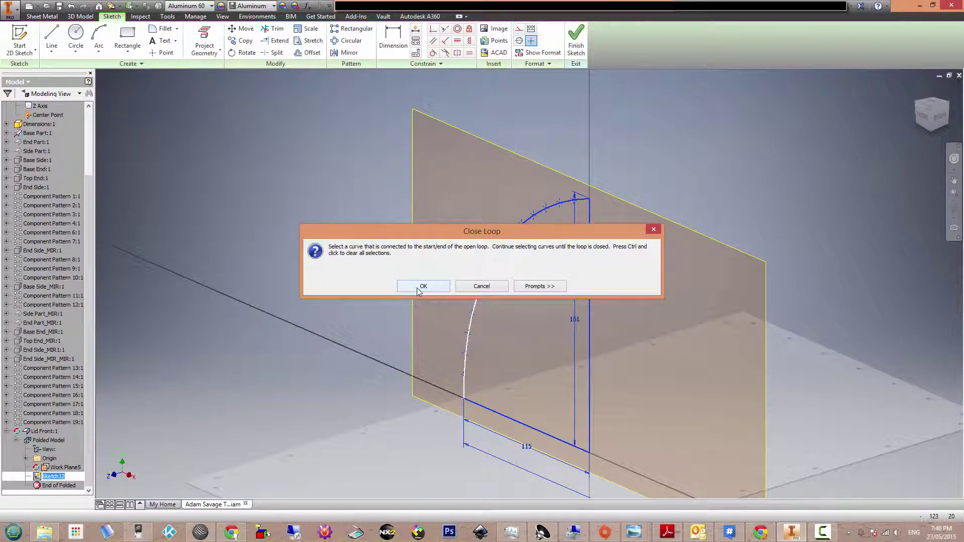
left_click(422, 286)
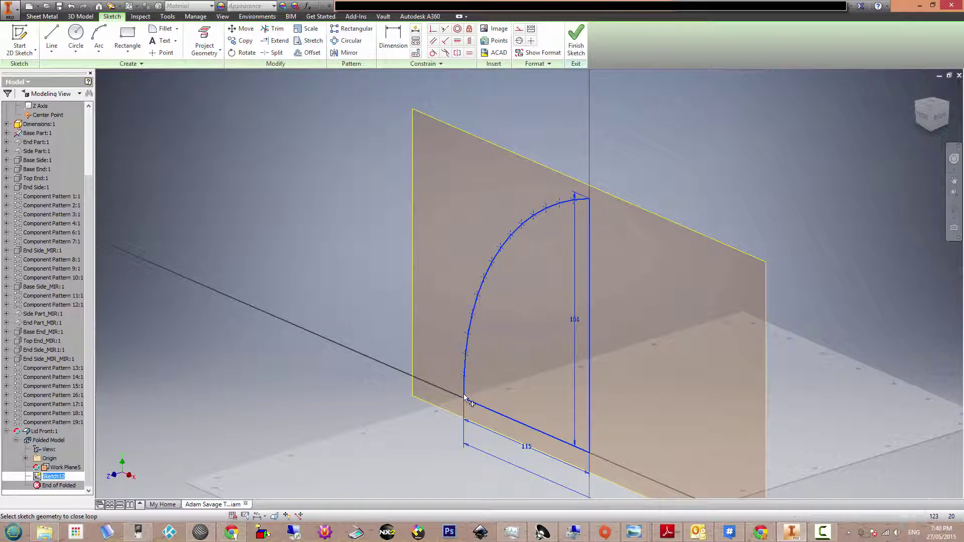
left_click(495, 414)
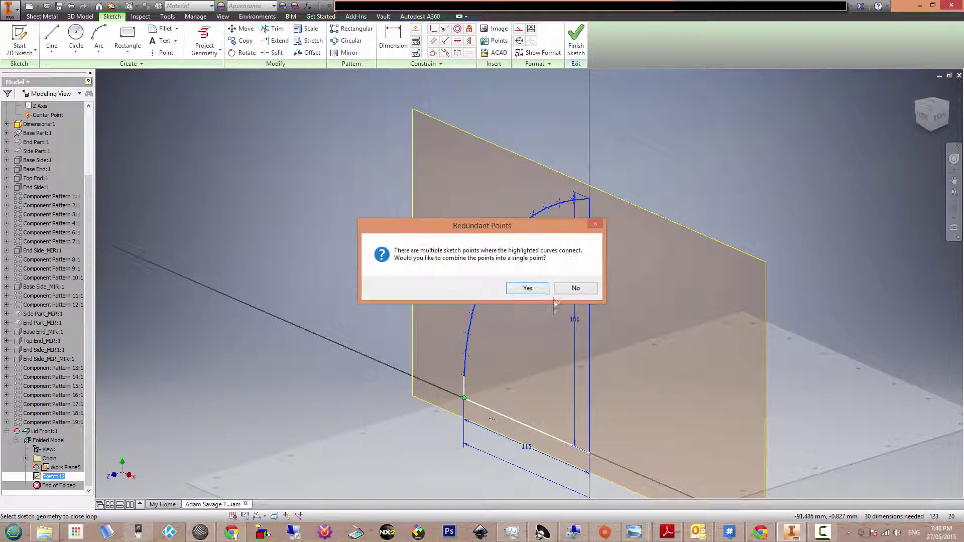
left_click(534, 289)
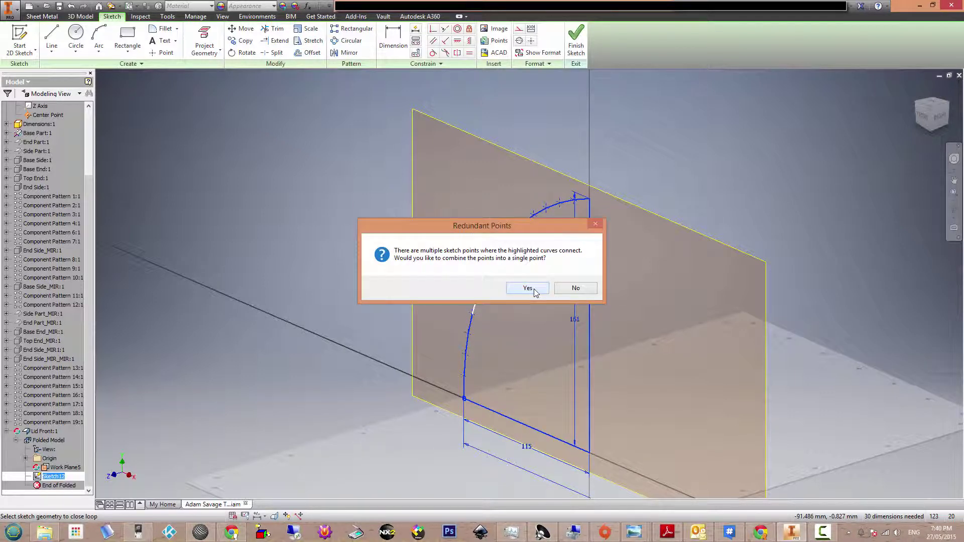
left_click(534, 288)
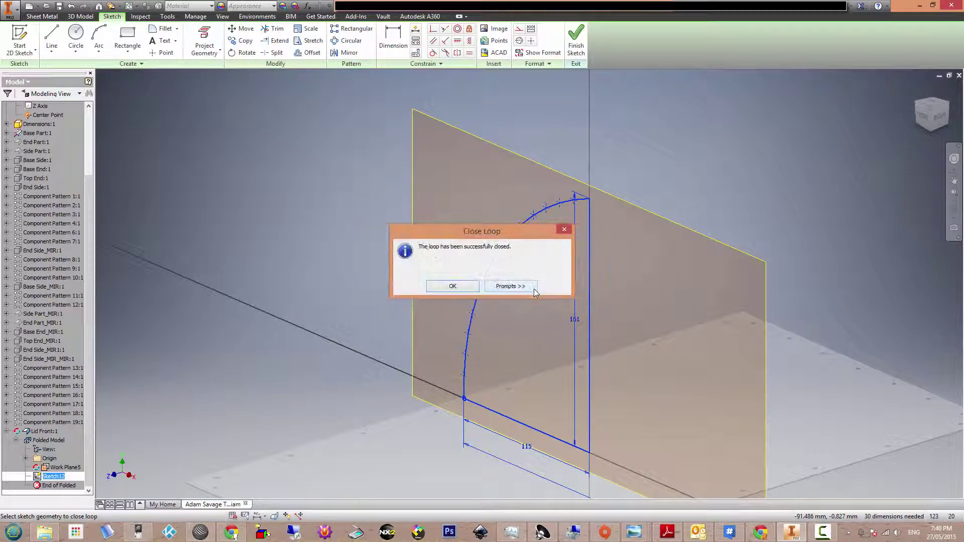
left_click(454, 288)
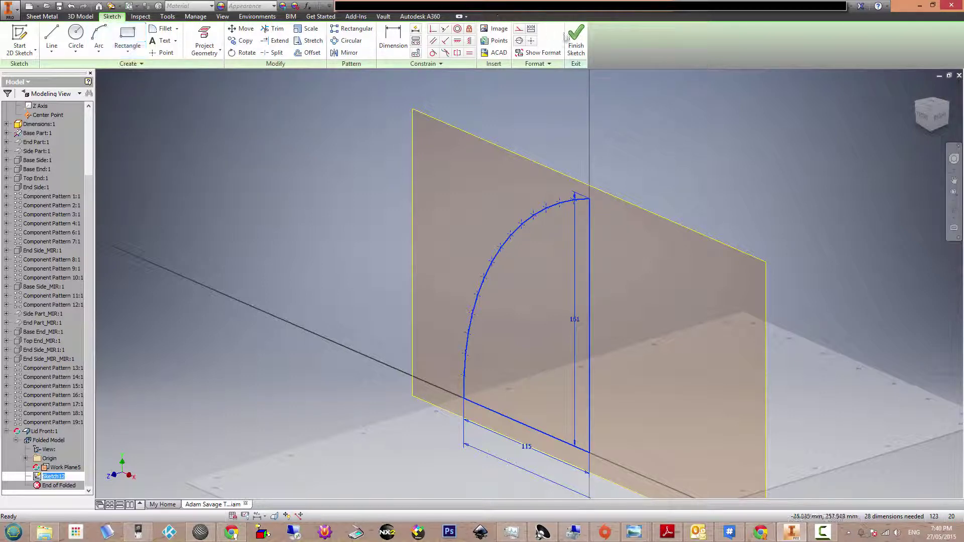
- Finish the sketch and create a sheet metal face from the closed profile
left_click(577, 44)
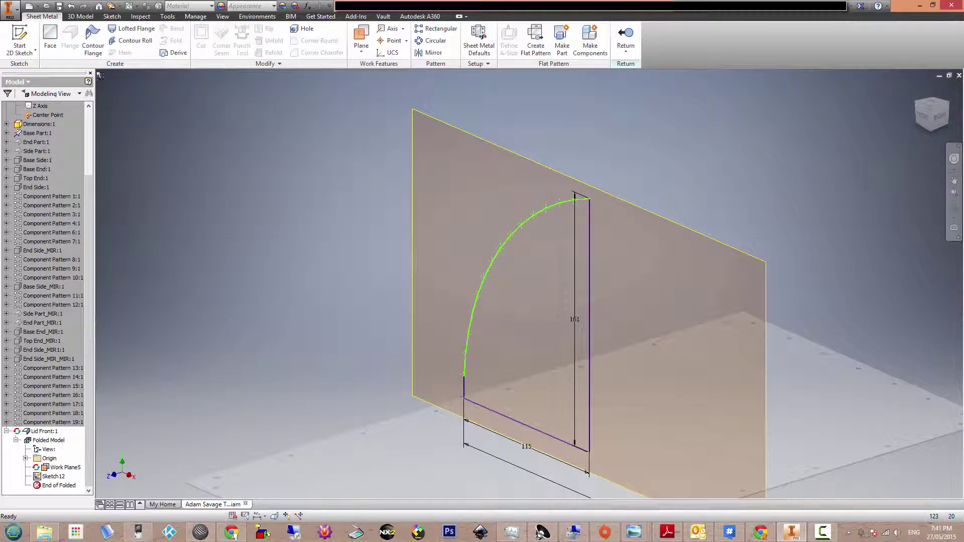
left_click(50, 40)
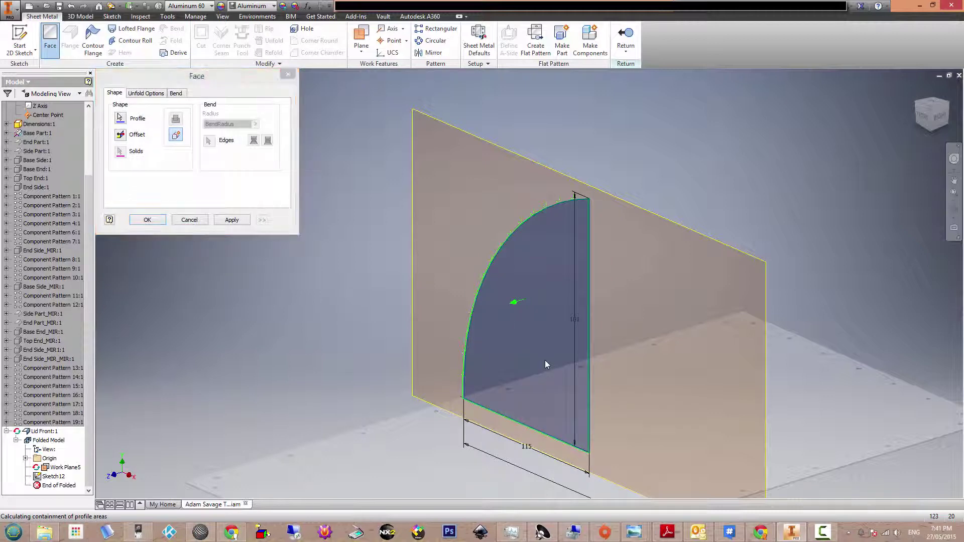
left_click(147, 219)
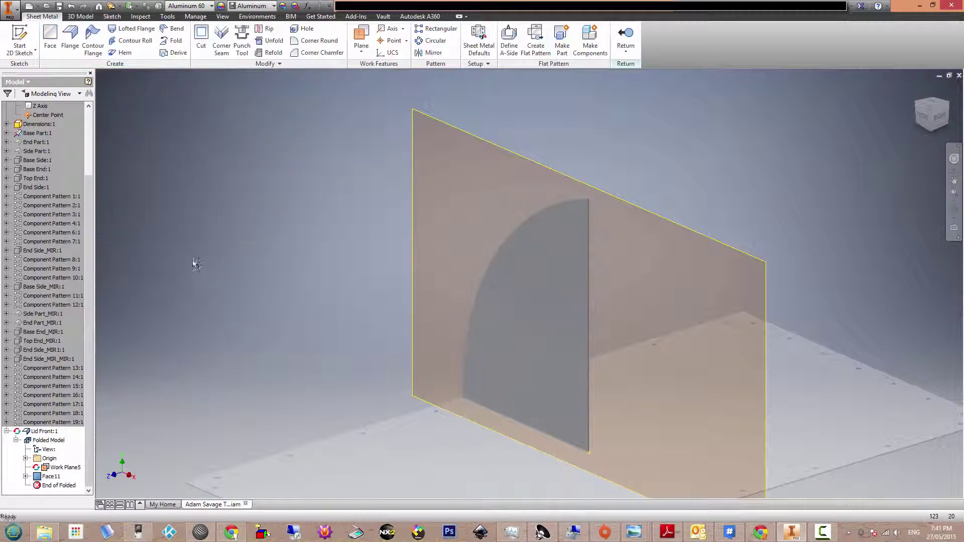
- Start a flange feature and set its two-bend corner relief shape to Round
left_click(71, 36)
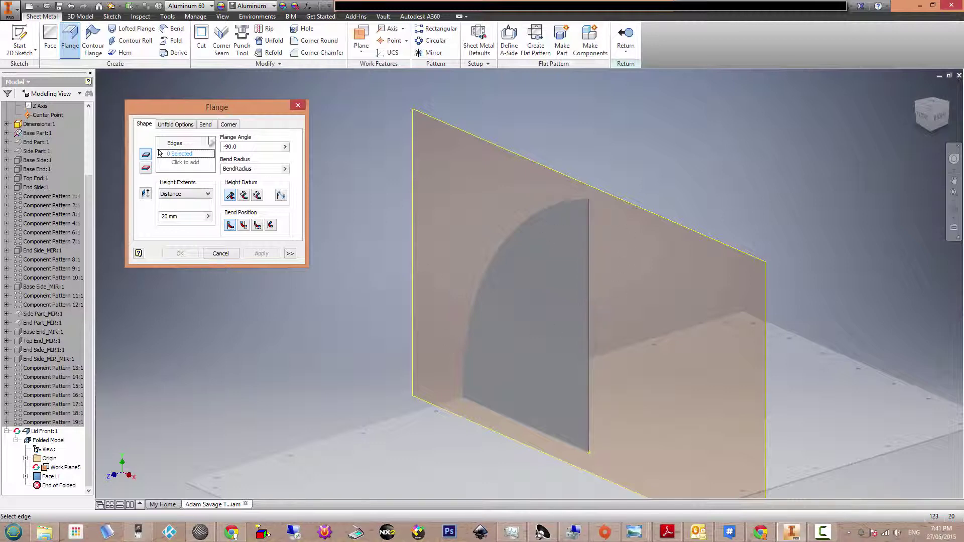
left_click(229, 124)
left_click(214, 146)
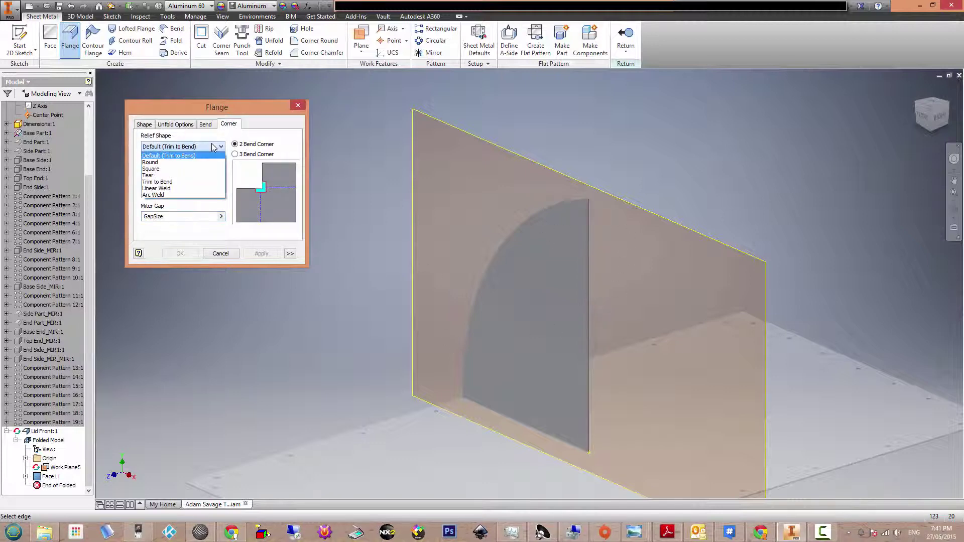
left_click(183, 162)
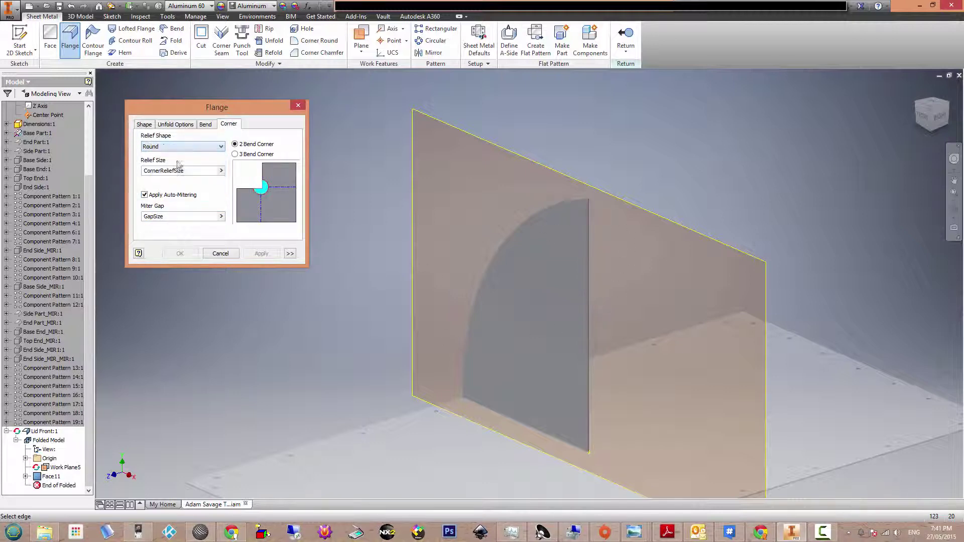
left_click(144, 125)
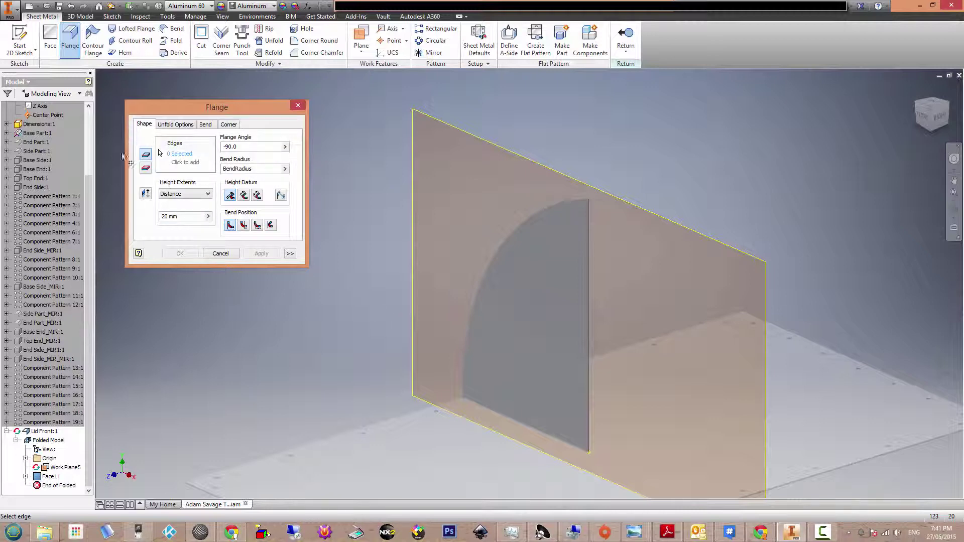
- Create 20 mm flanges at -90 degrees on the straight edge segments along the face's curve
left_click(577, 204)
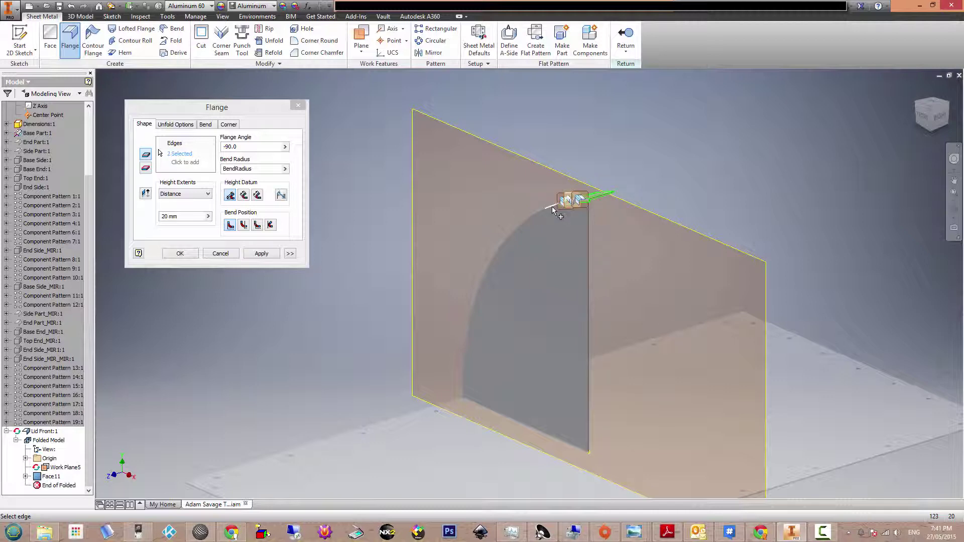
left_click(536, 215)
left_click(532, 219)
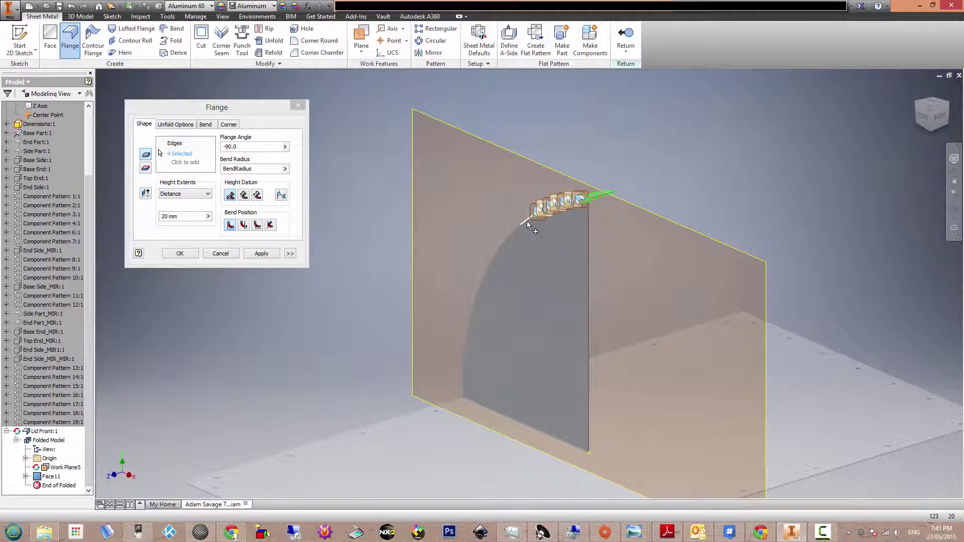
left_click(508, 240)
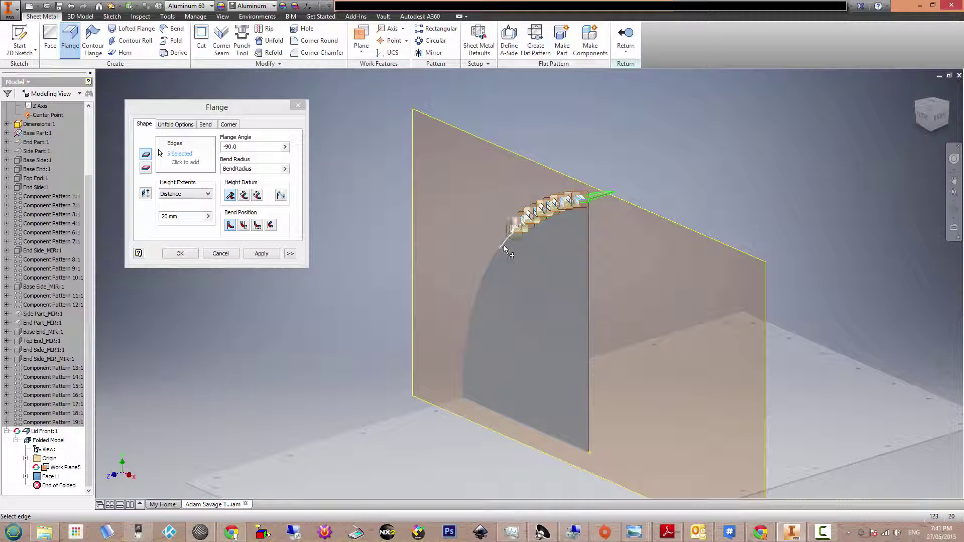
left_click(504, 252)
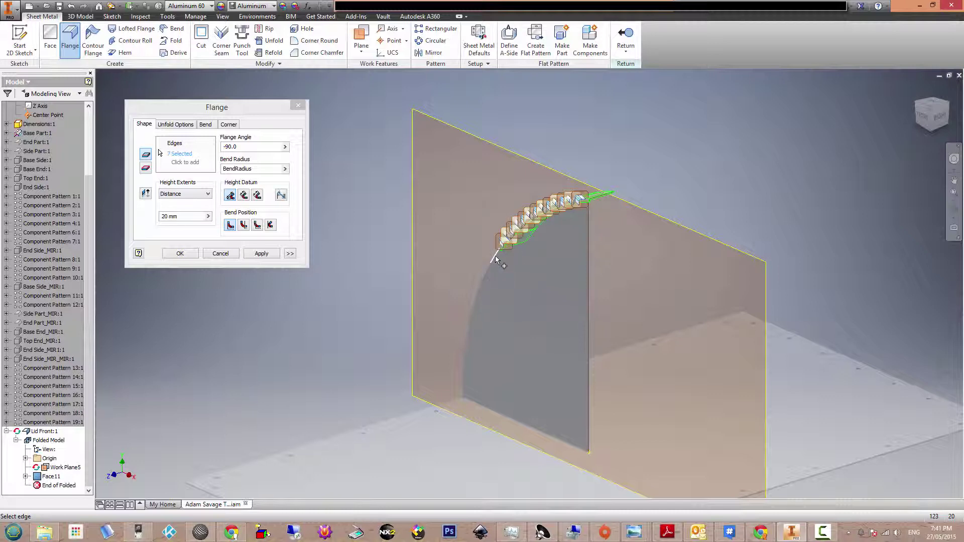
left_click(495, 258)
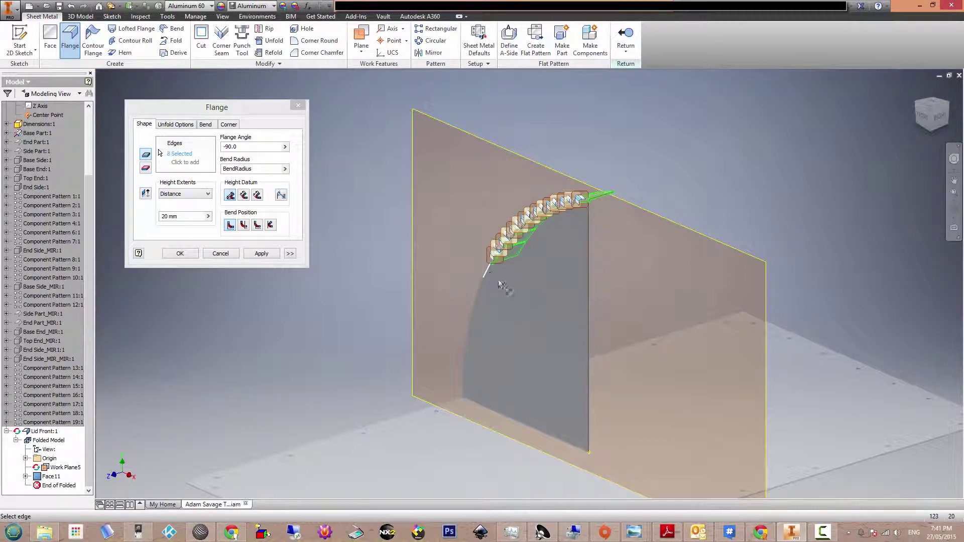
left_click(497, 284)
left_click(480, 287)
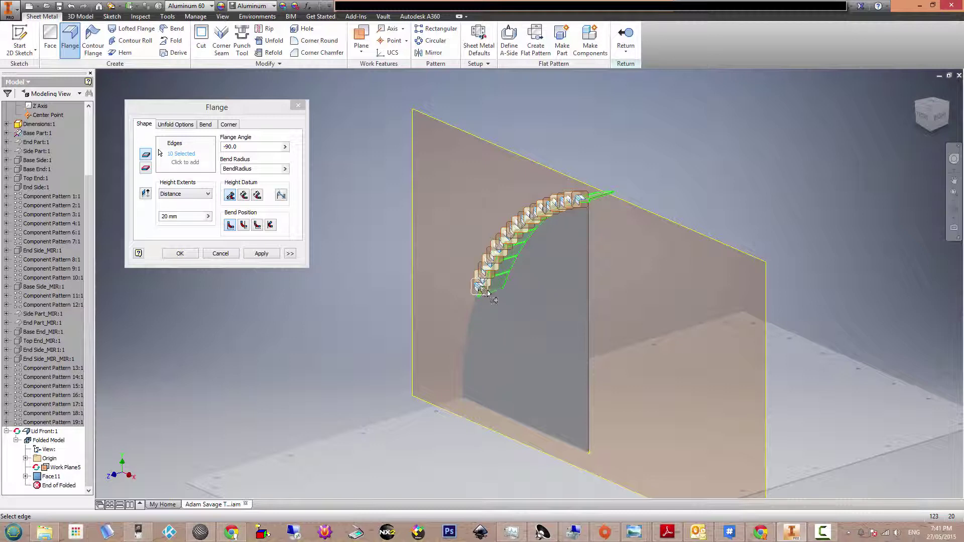
left_click(486, 334)
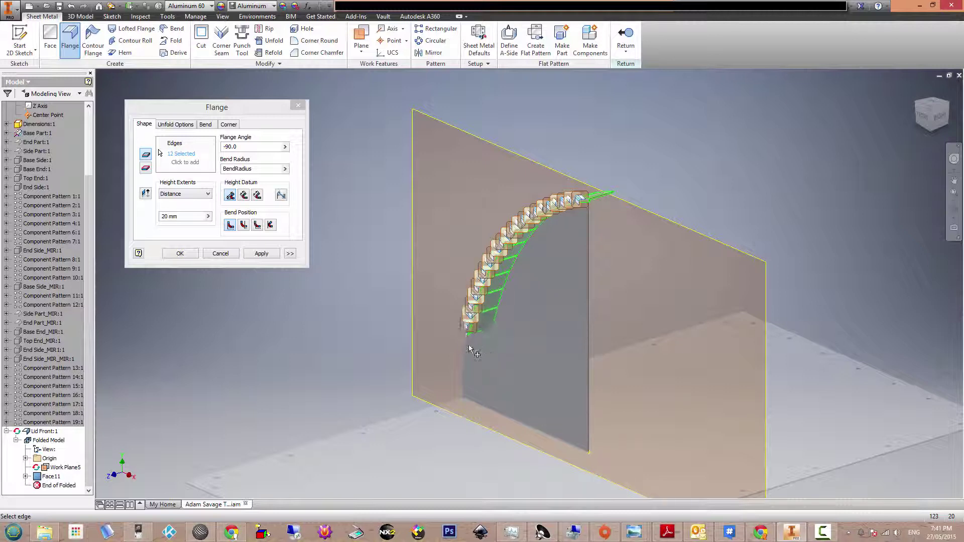
left_click(479, 358)
left_click(465, 369)
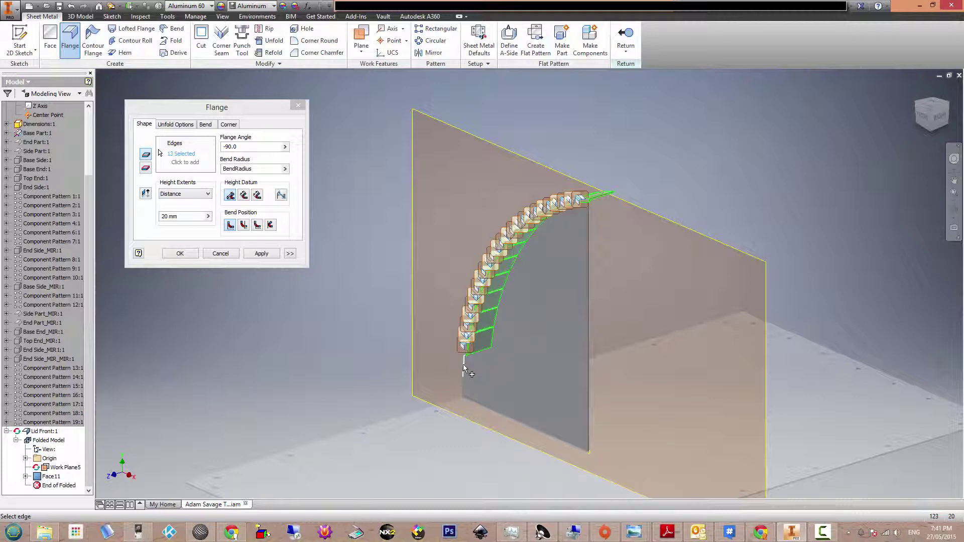
left_click(481, 397)
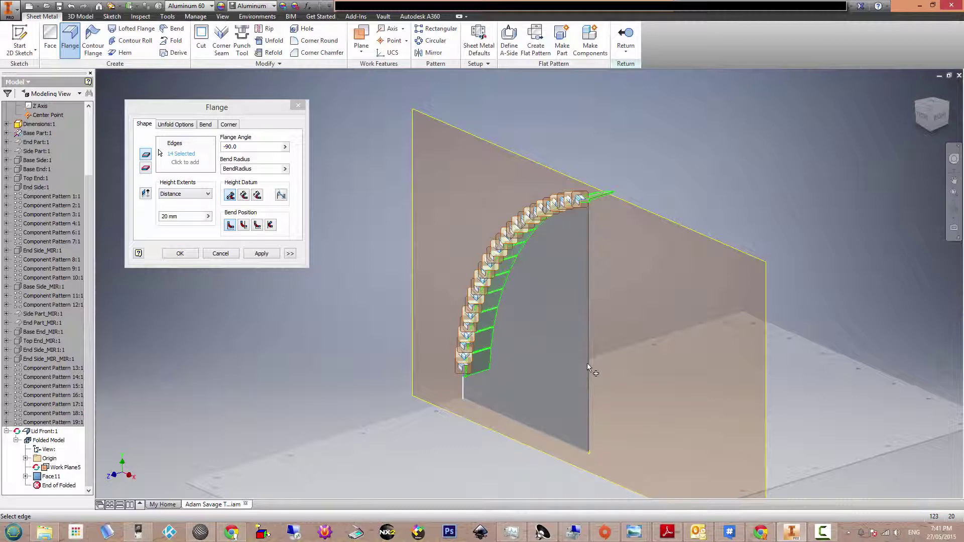
left_click(177, 255)
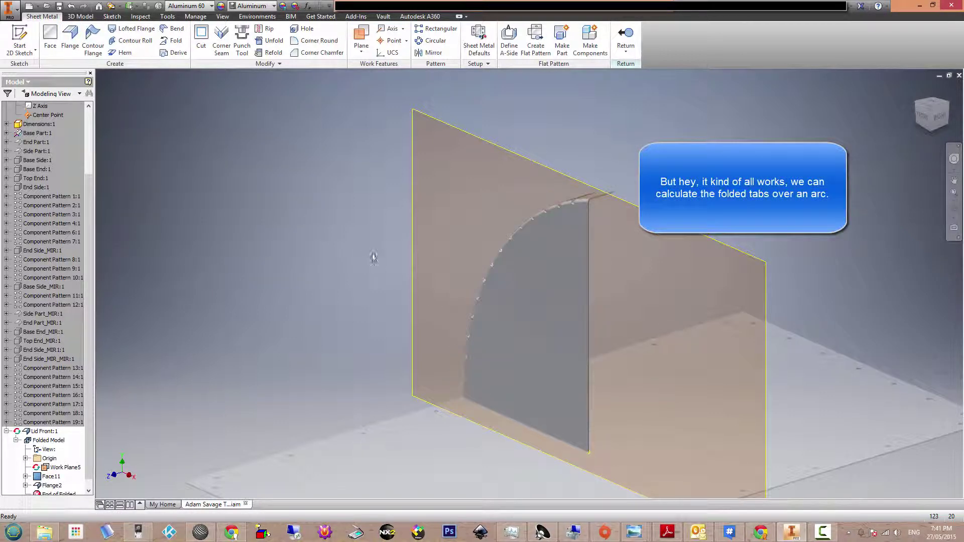
- Start an Unfold feature with the large flat face of the curved part as the stationary reference
middle_click_drag(396, 260, 471, 285, "shift")
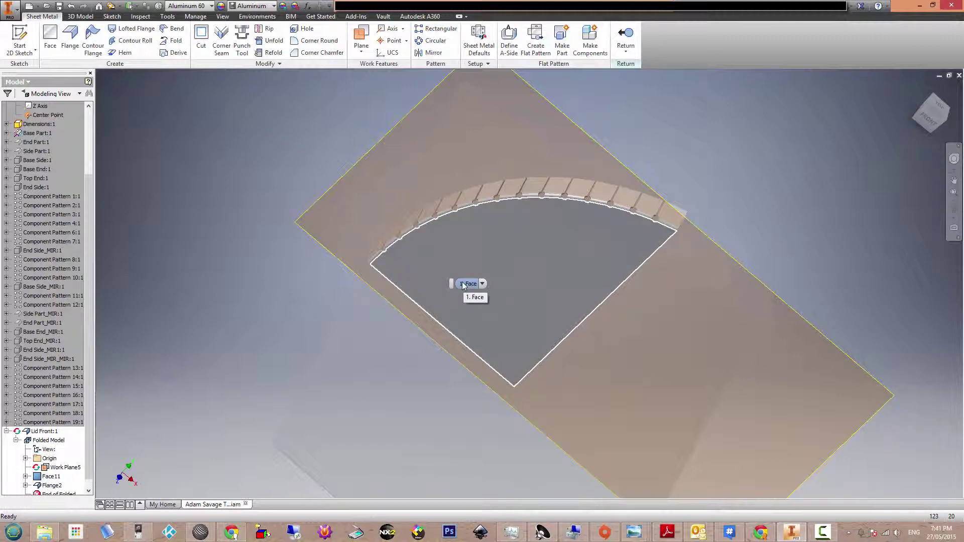
left_click(272, 44)
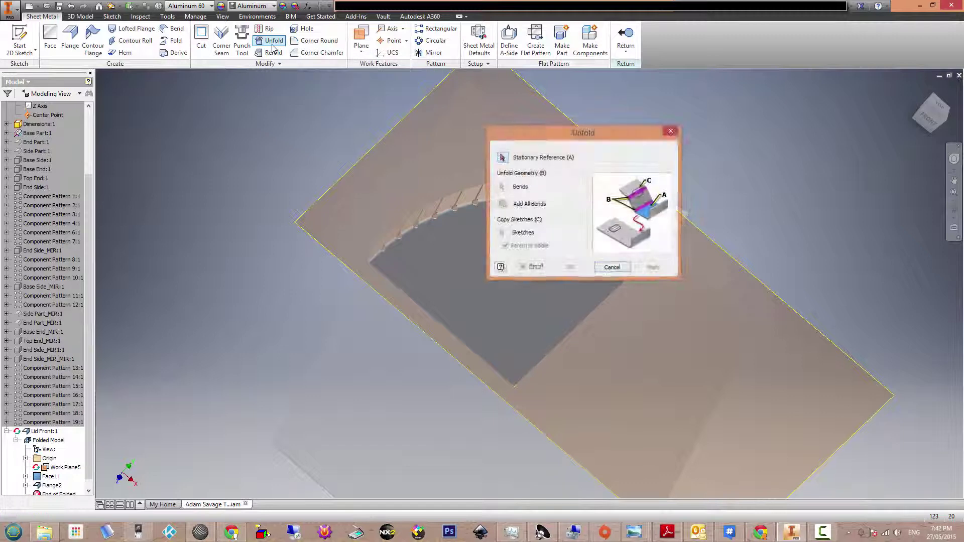
left_click_drag(626, 134, 272, 111)
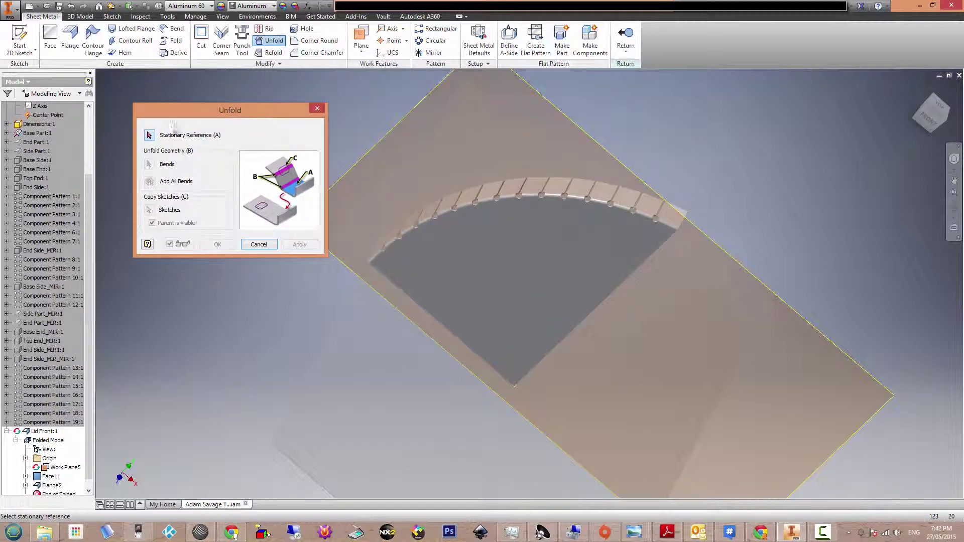
left_click(483, 267)
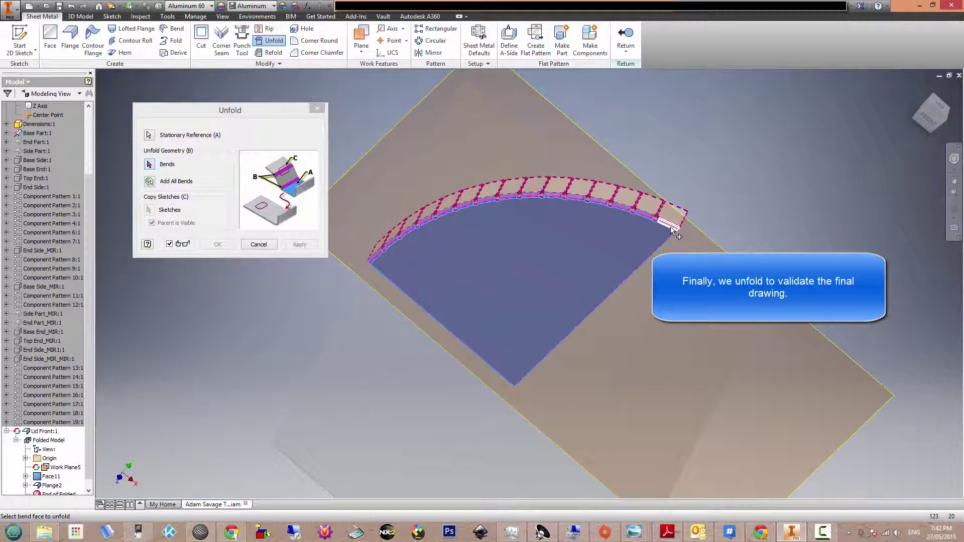
- Select every tab bend along the curved edge as unfold geometry and unfold all the flanges flat
left_click(645, 217)
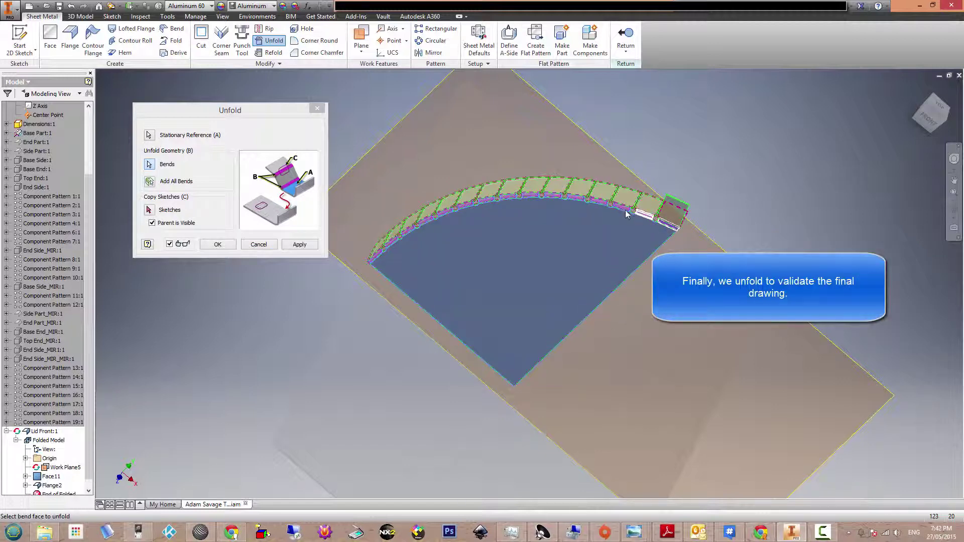
left_click(625, 214)
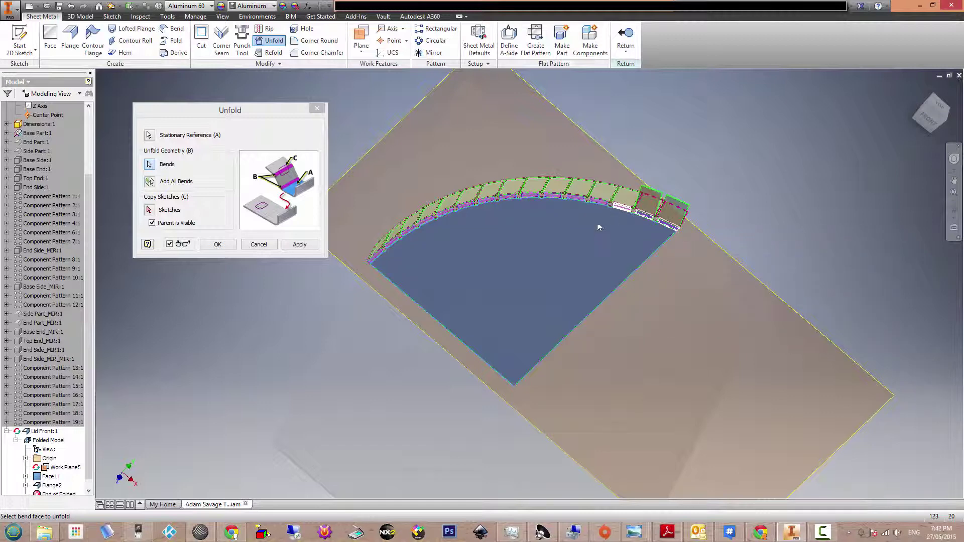
left_click(601, 215)
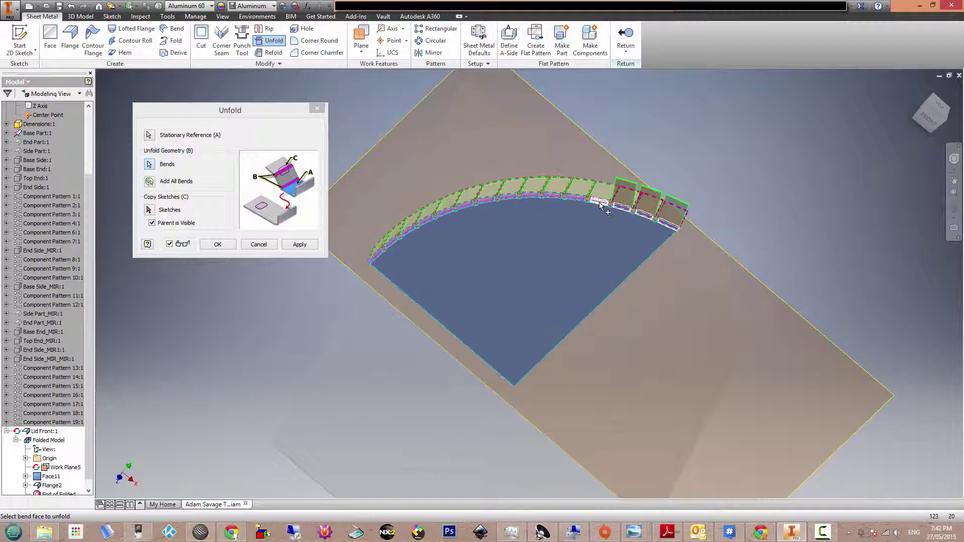
left_click(572, 215)
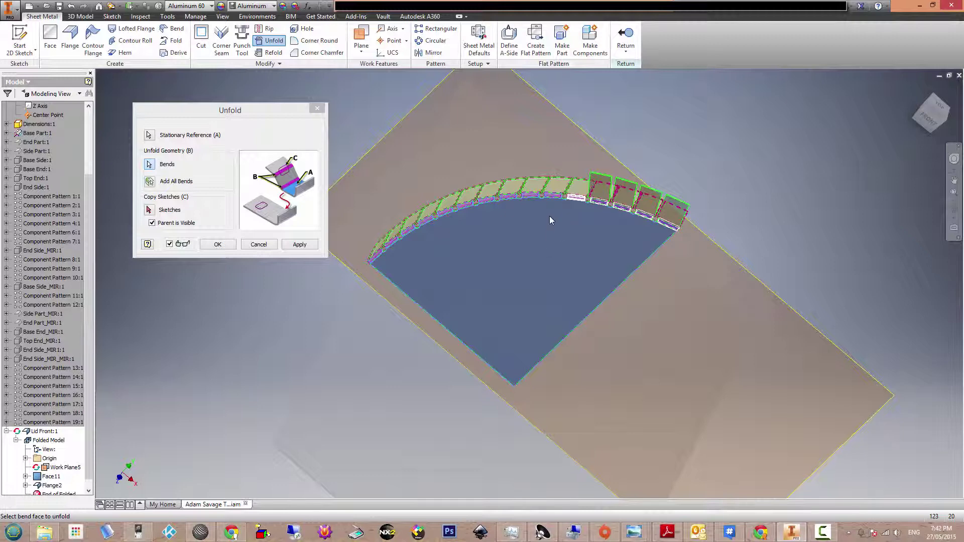
left_click(552, 200)
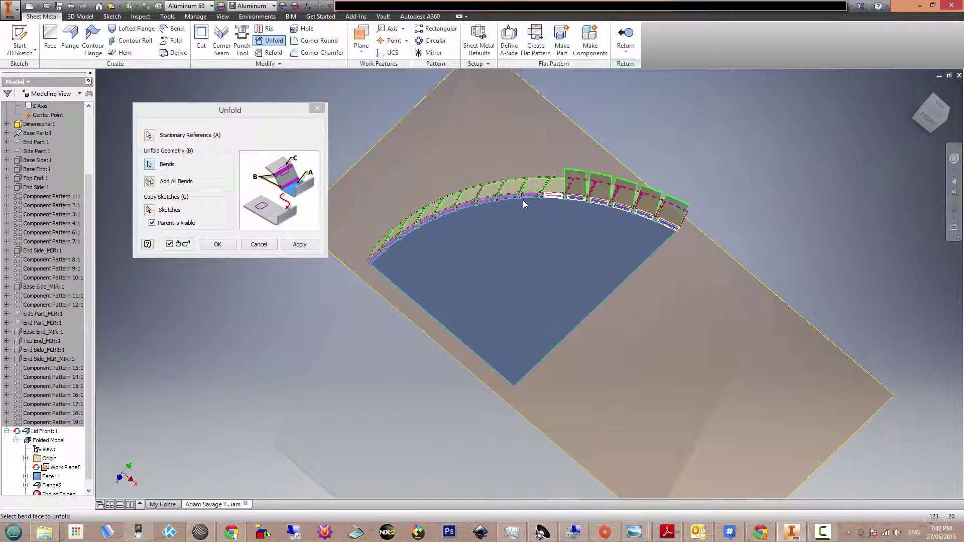
left_click(527, 200)
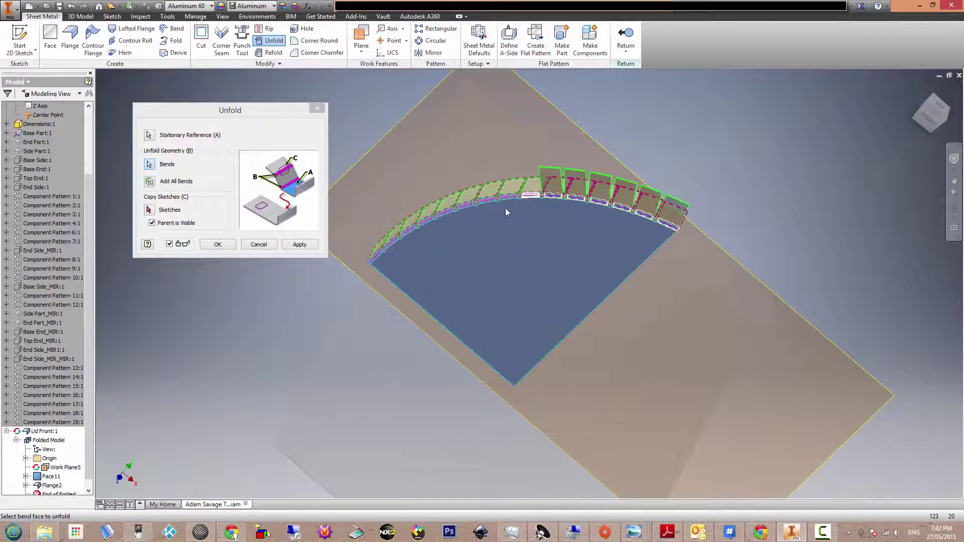
left_click(520, 201)
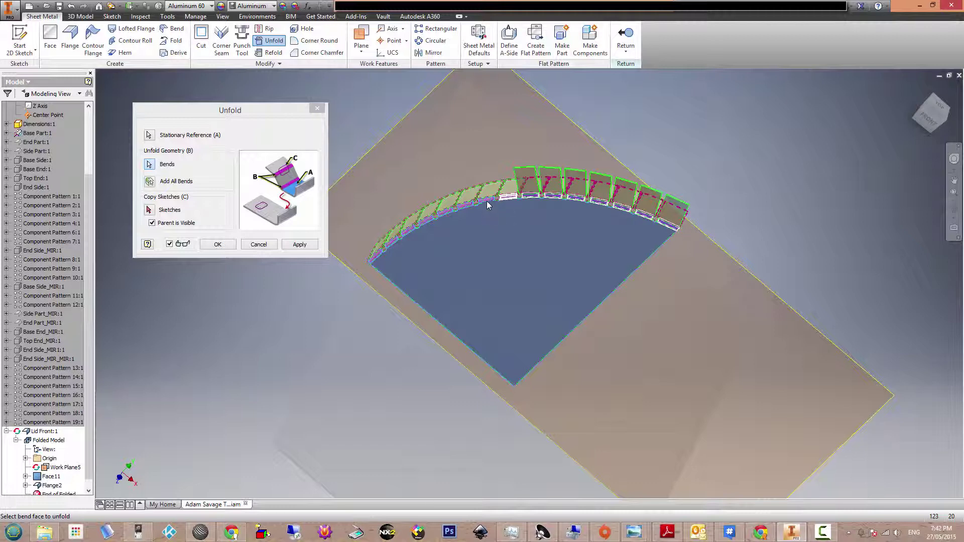
left_click(490, 203)
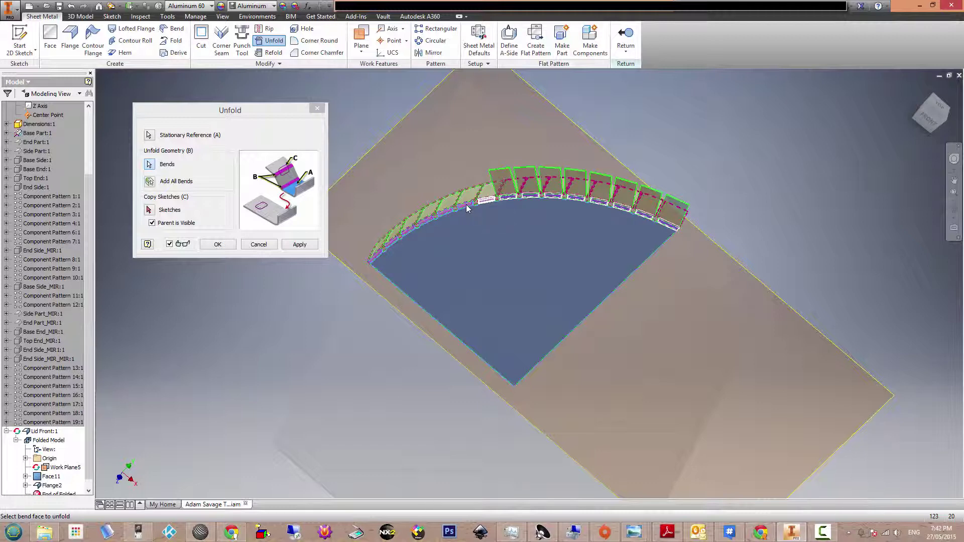
left_click(468, 209)
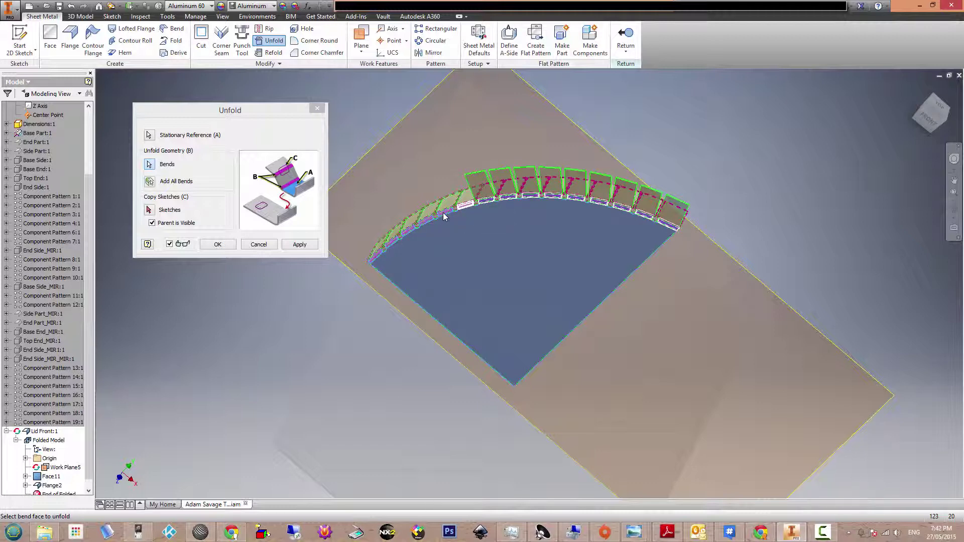
left_click(444, 215)
left_click(426, 225)
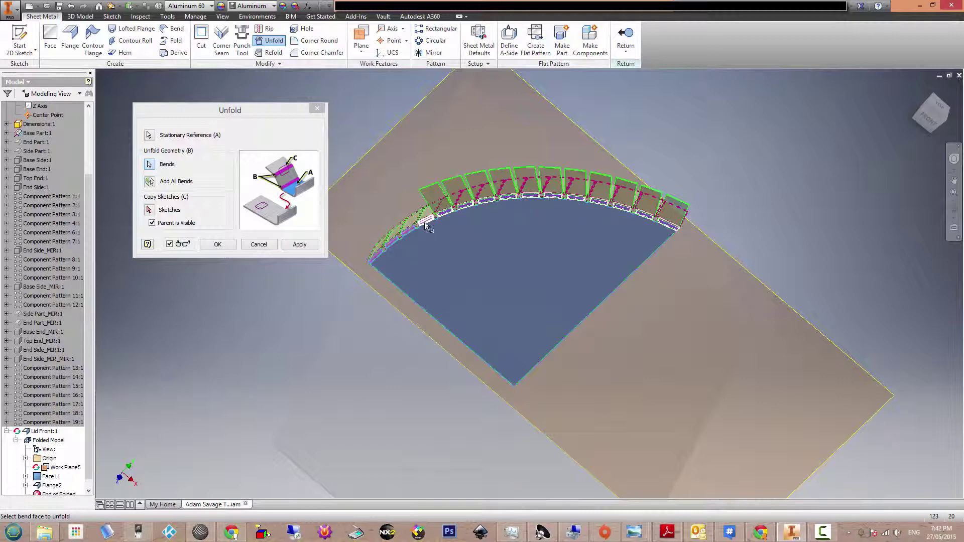
left_click(407, 234)
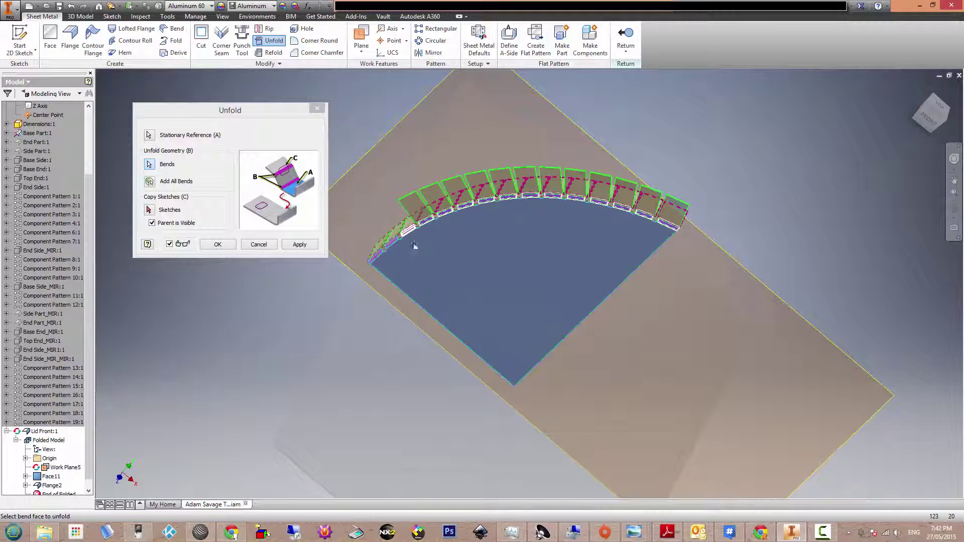
left_click(392, 247)
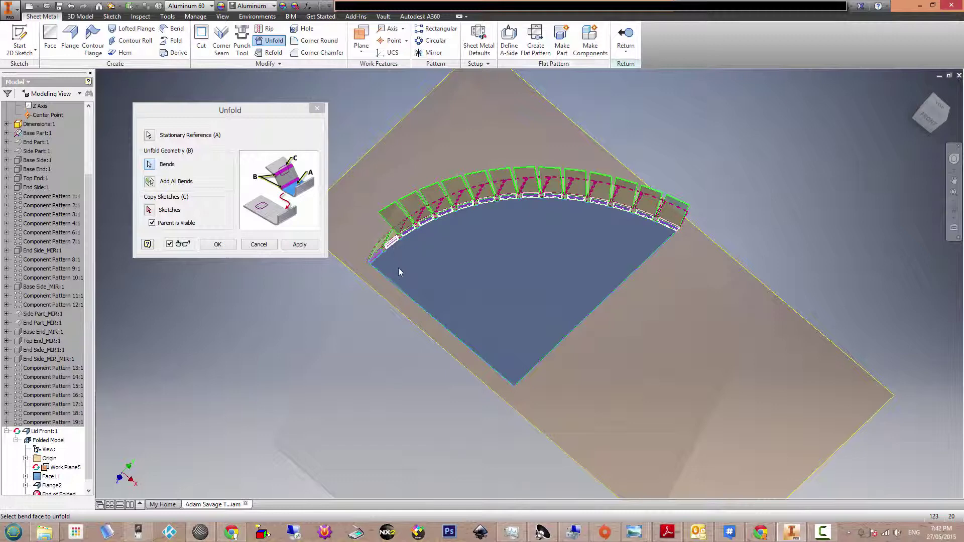
left_click(379, 260)
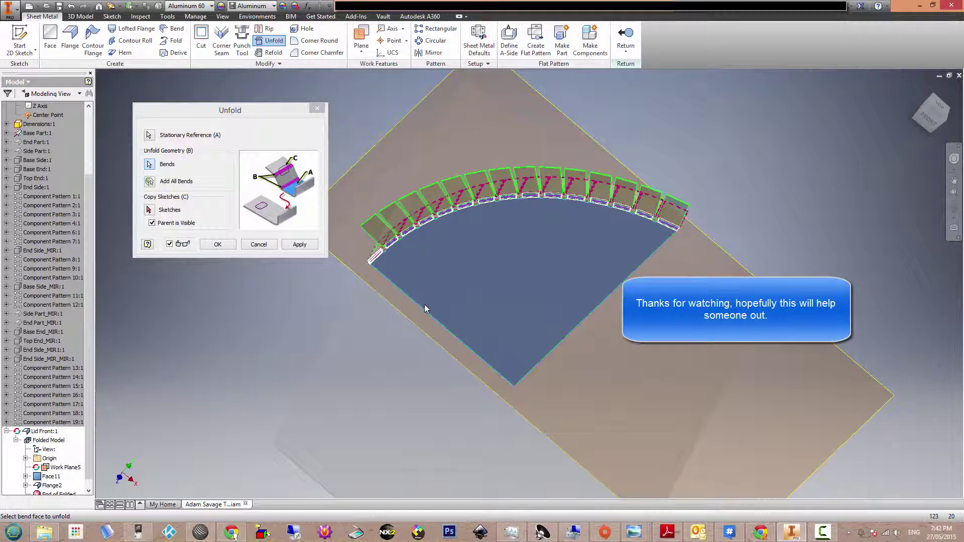
left_click(217, 244)
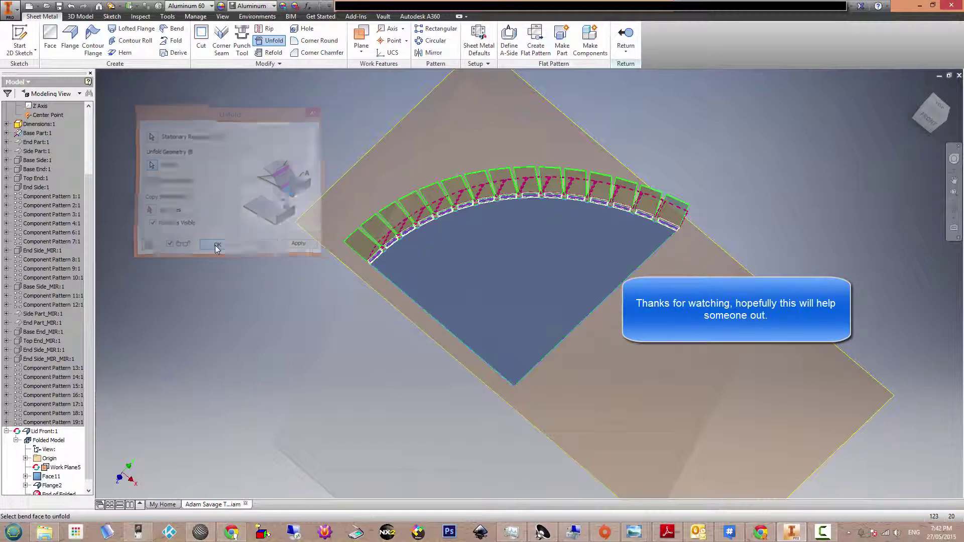